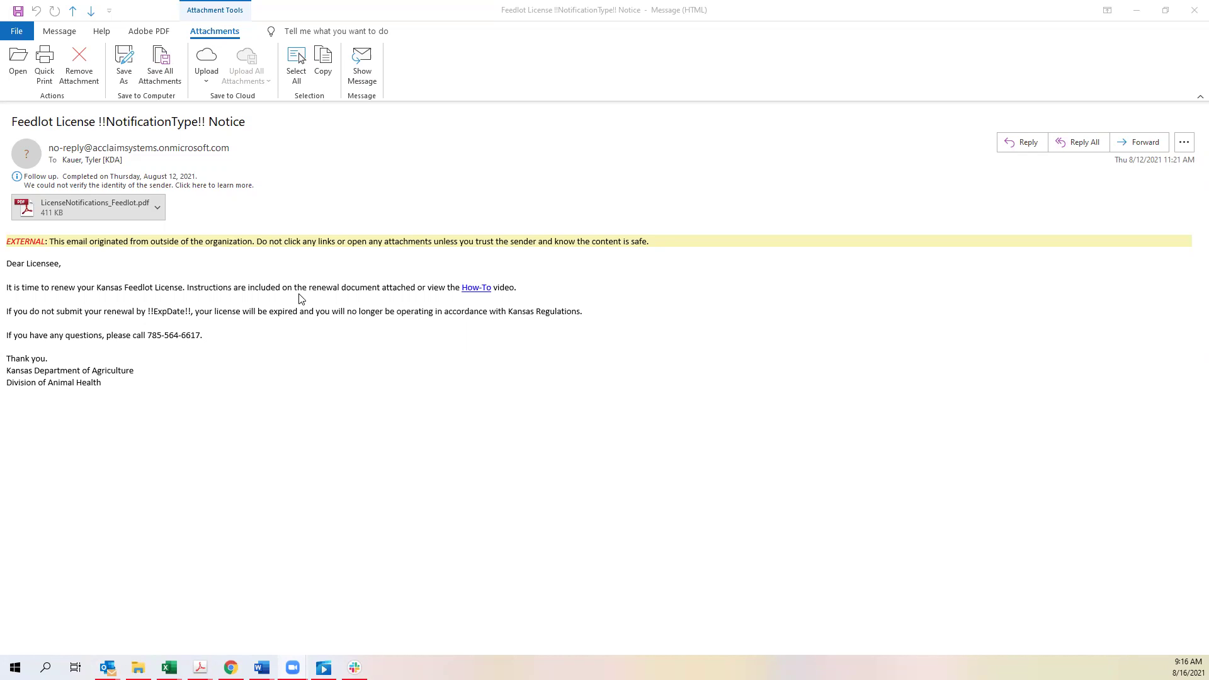
- Open the LicenseNotifications_Feedlot.pdf attachment from the Feedlot License Notice email
click(78, 206)
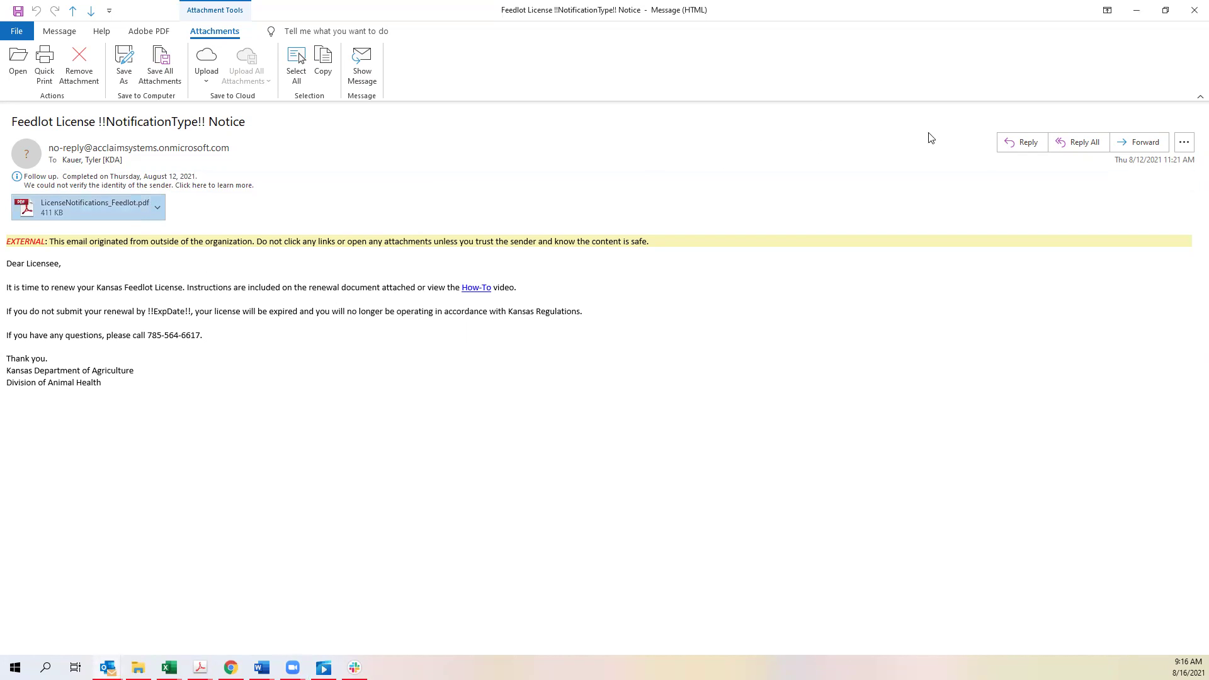
- Bring up the Kansas Feedlot renewal letter in Acrobat and read down to the PIN and registration instructions
click(1136, 9)
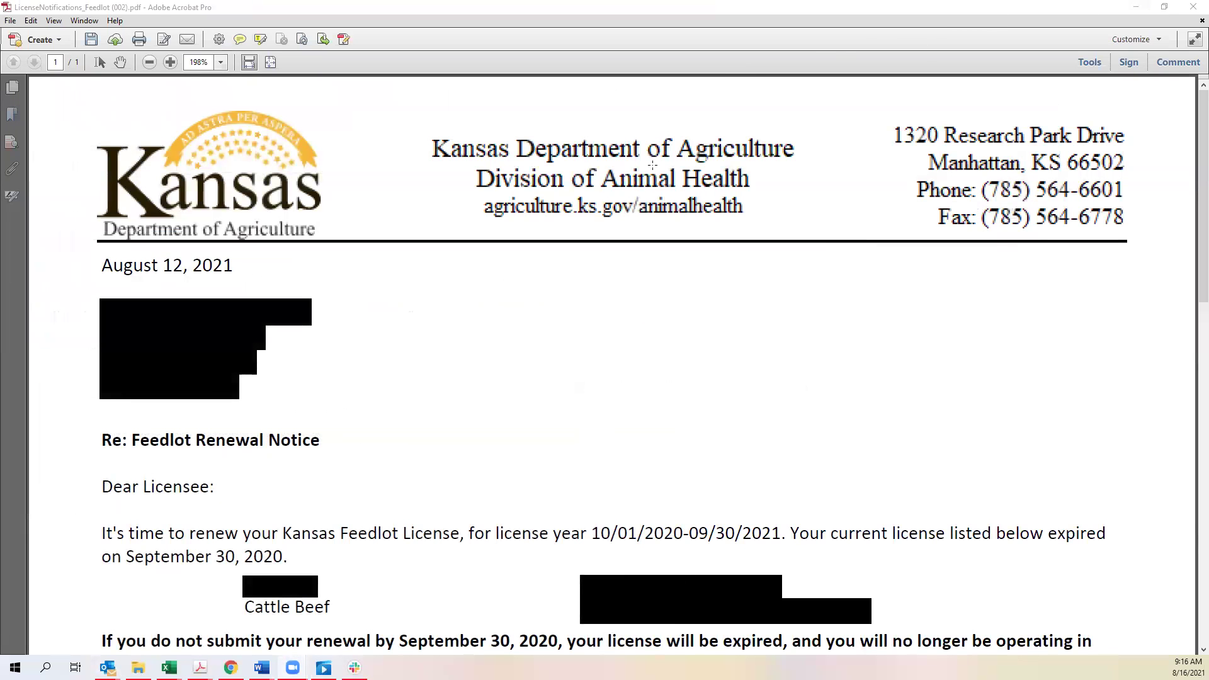
scroll(441, 346, down, 5)
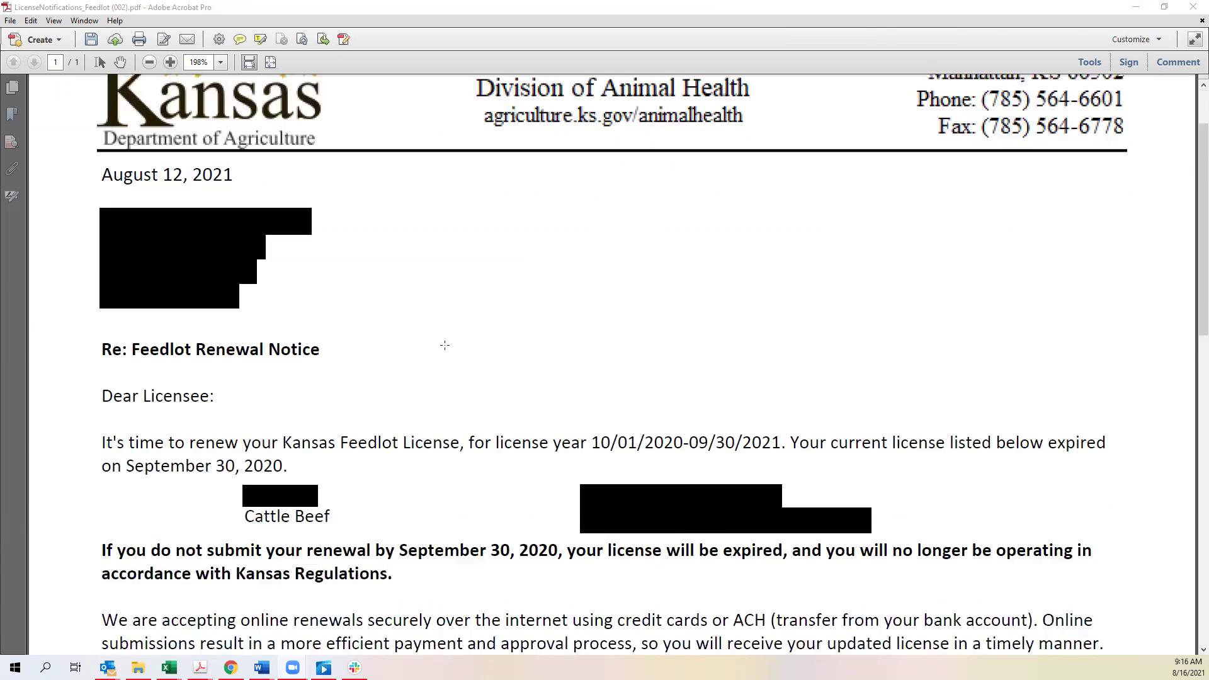
scroll(437, 355, down, 1)
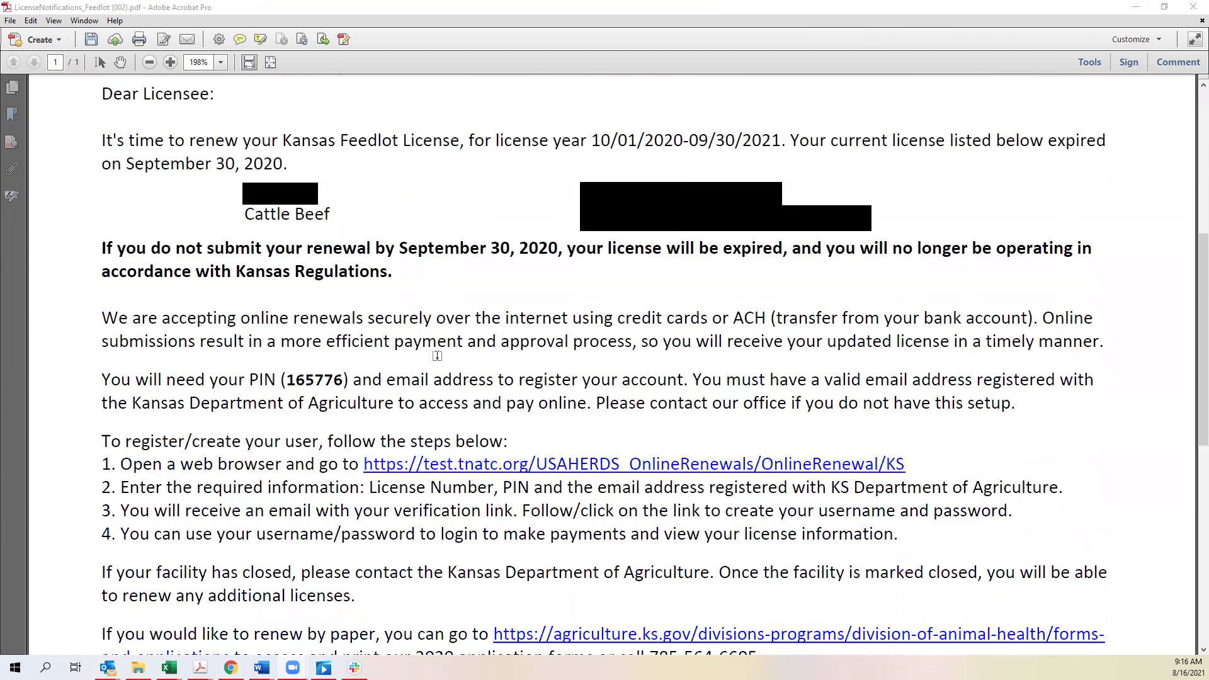
scroll(484, 265, down, 2)
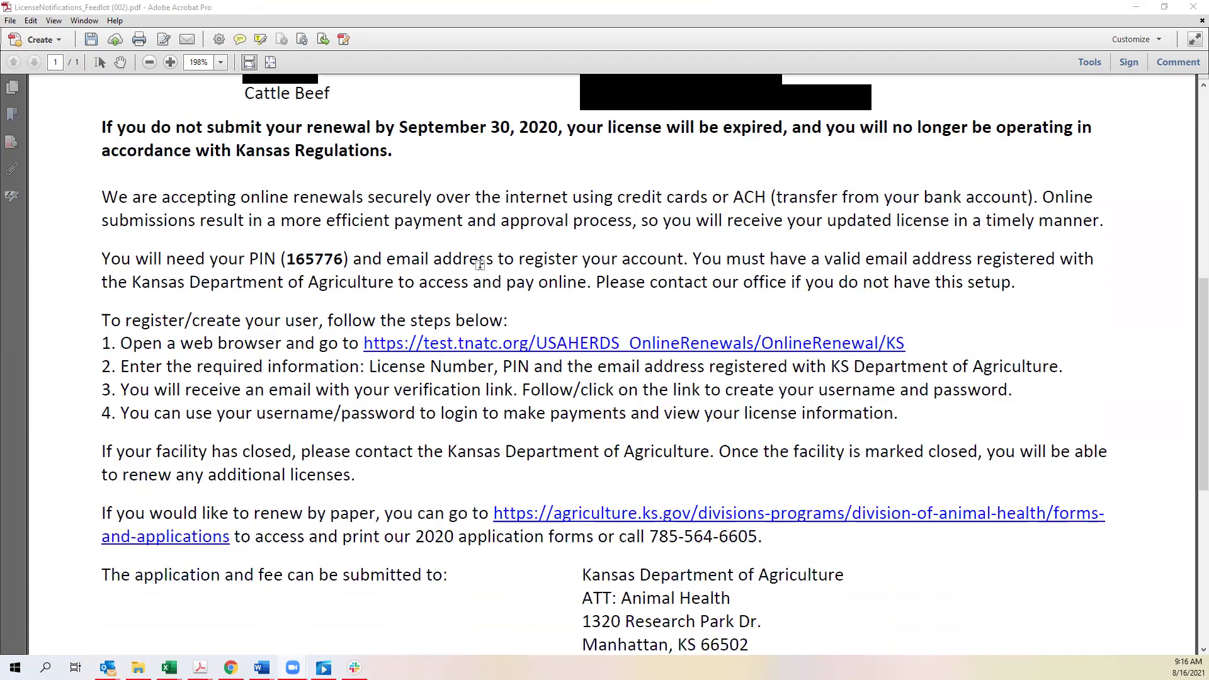
click(99, 62)
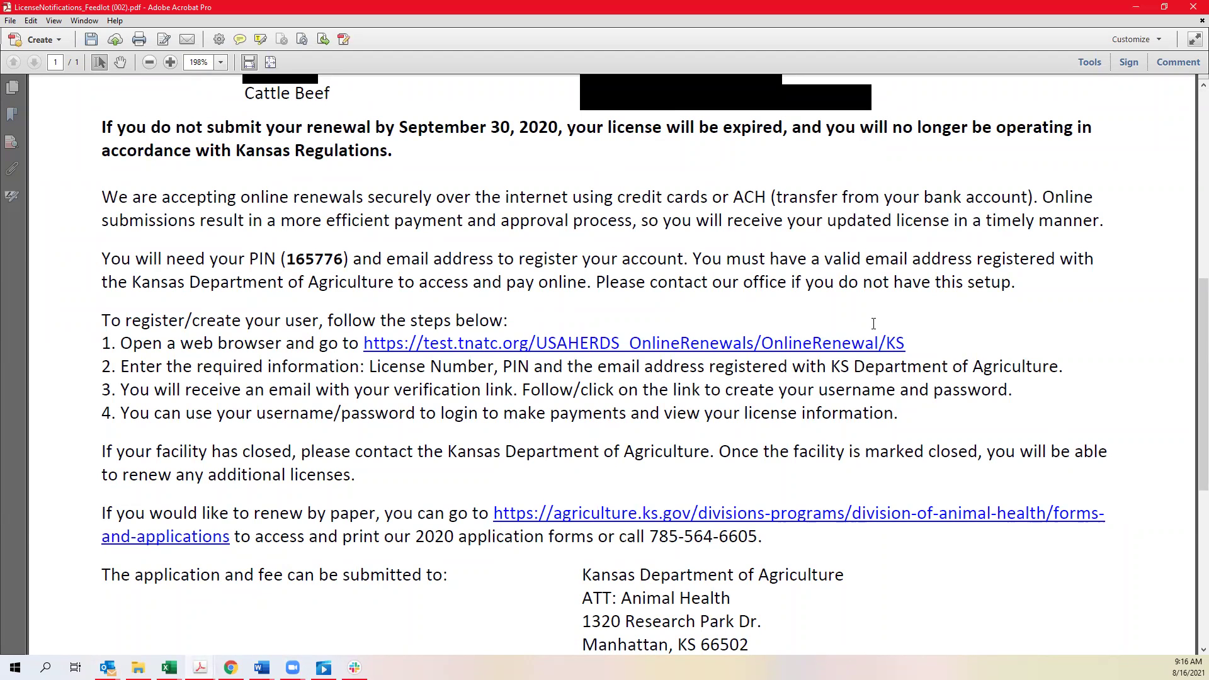
scroll(874, 330, down, 3)
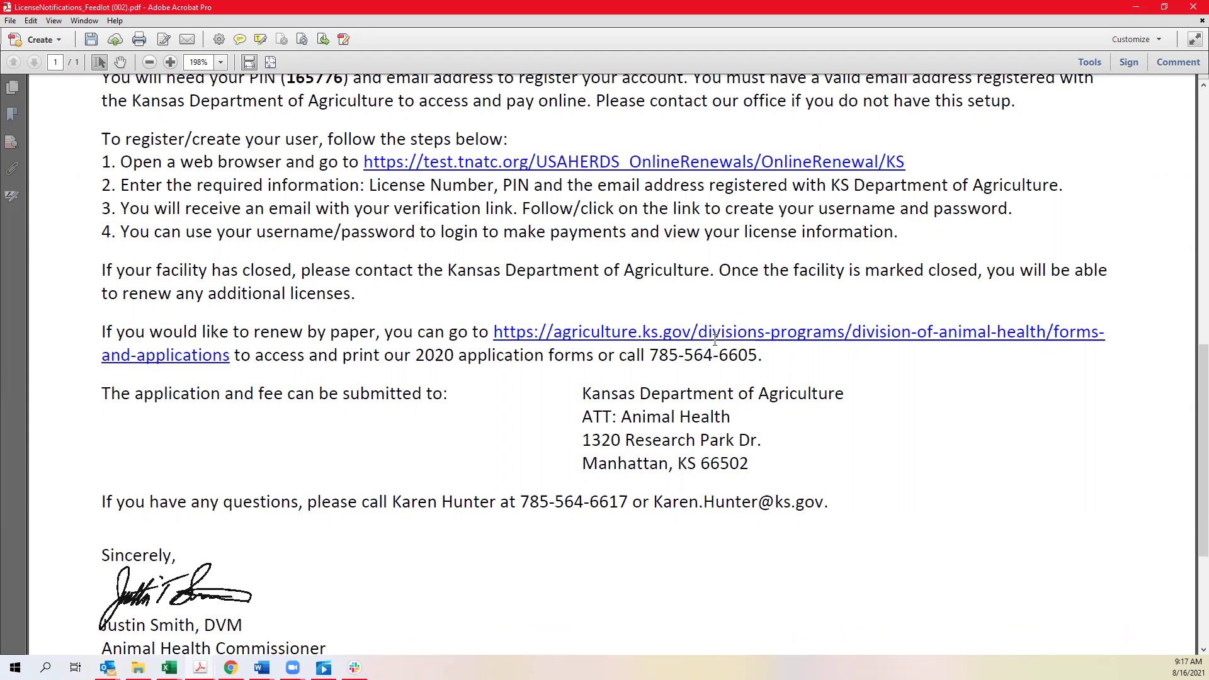
scroll(714, 343, down, 1)
scroll(711, 353, up, 5)
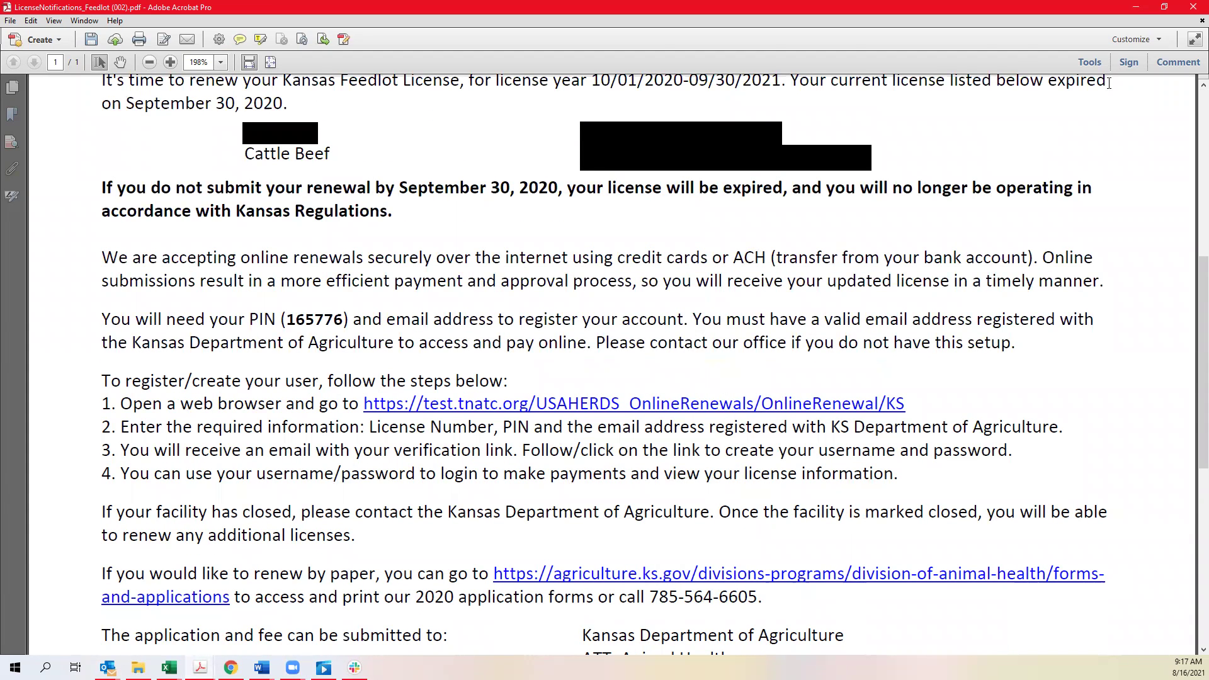
- Start a new online renewal registration and enter license number FL000008
click(1135, 7)
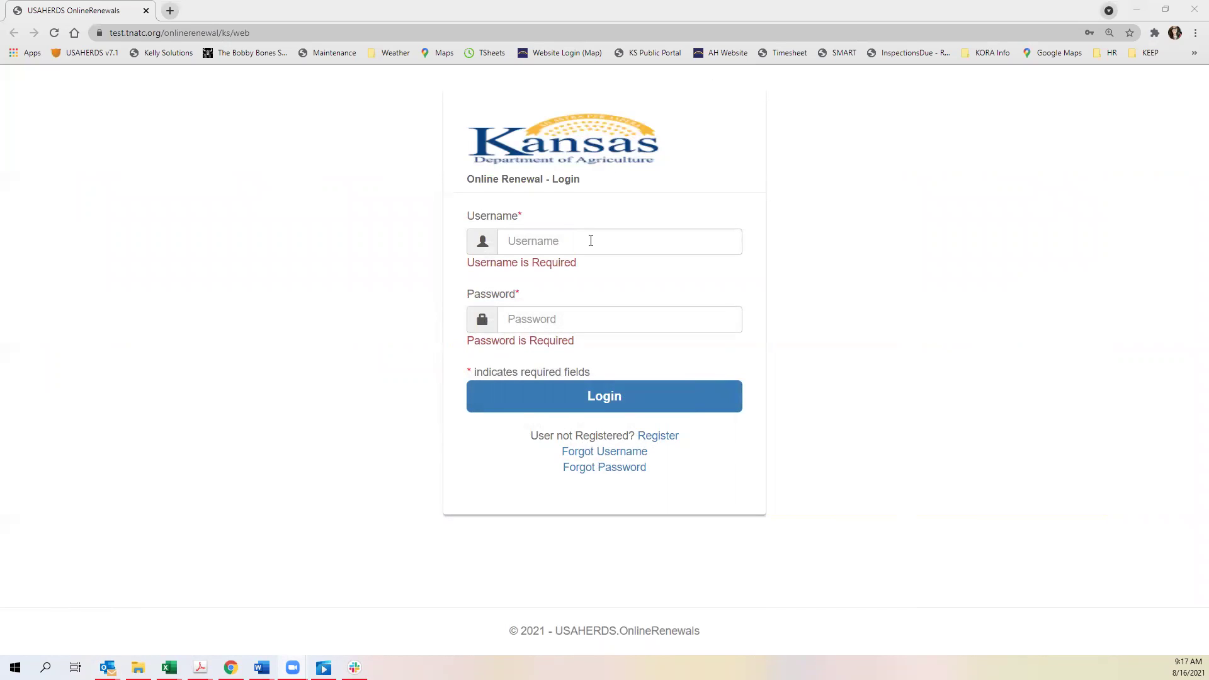
click(659, 436)
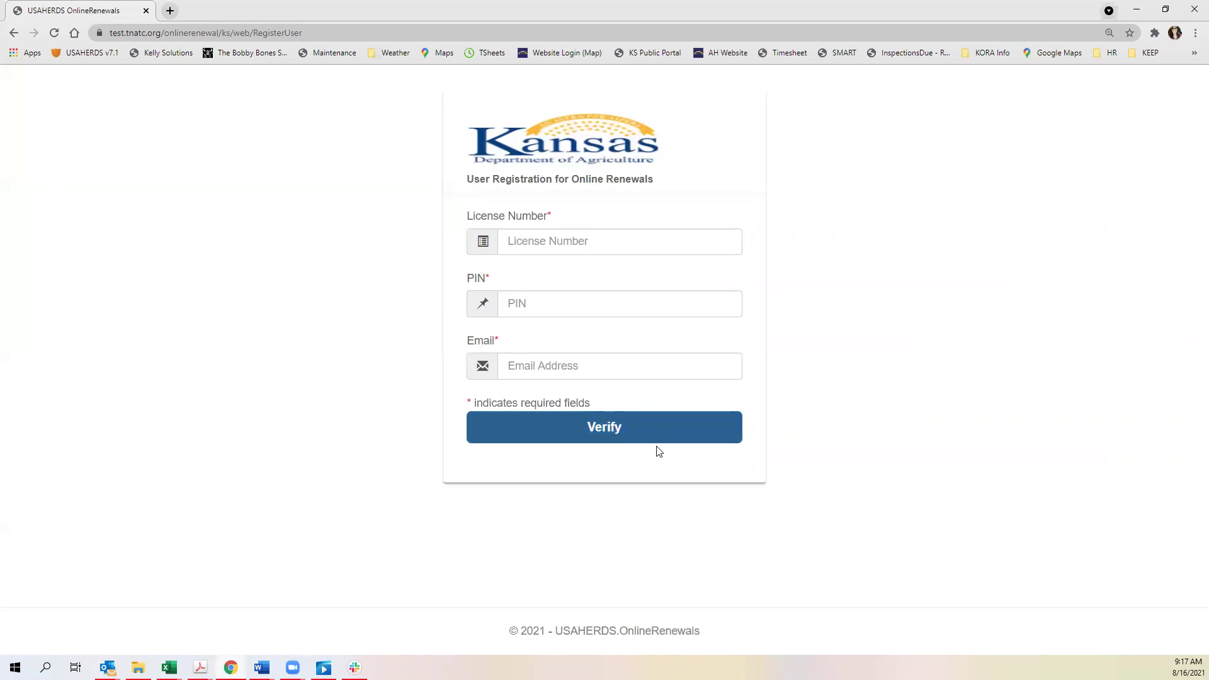
click(635, 244)
click(634, 241)
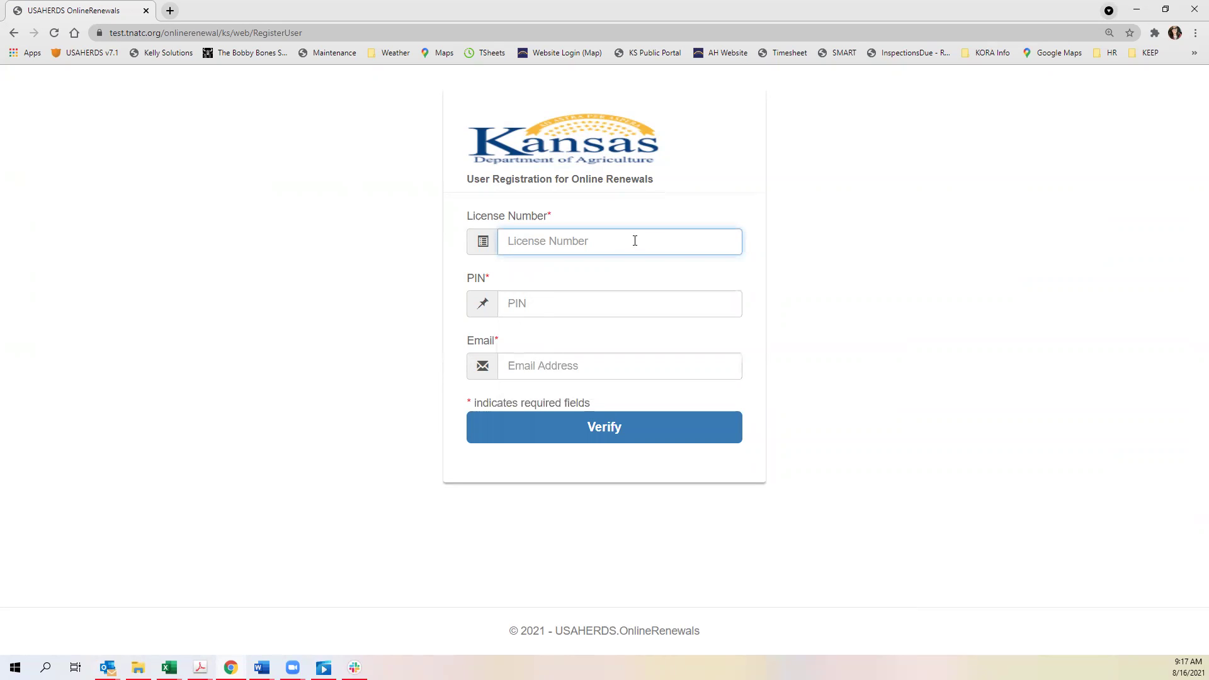
text(FL)
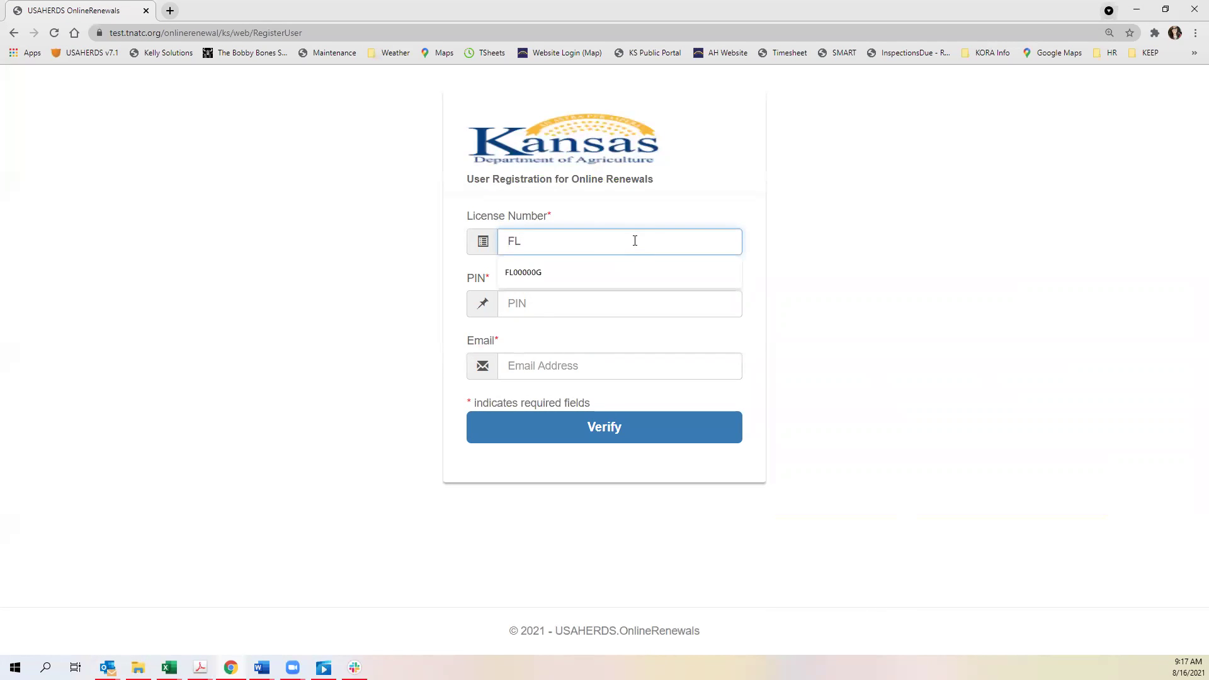
text(000008)
key(Tab)
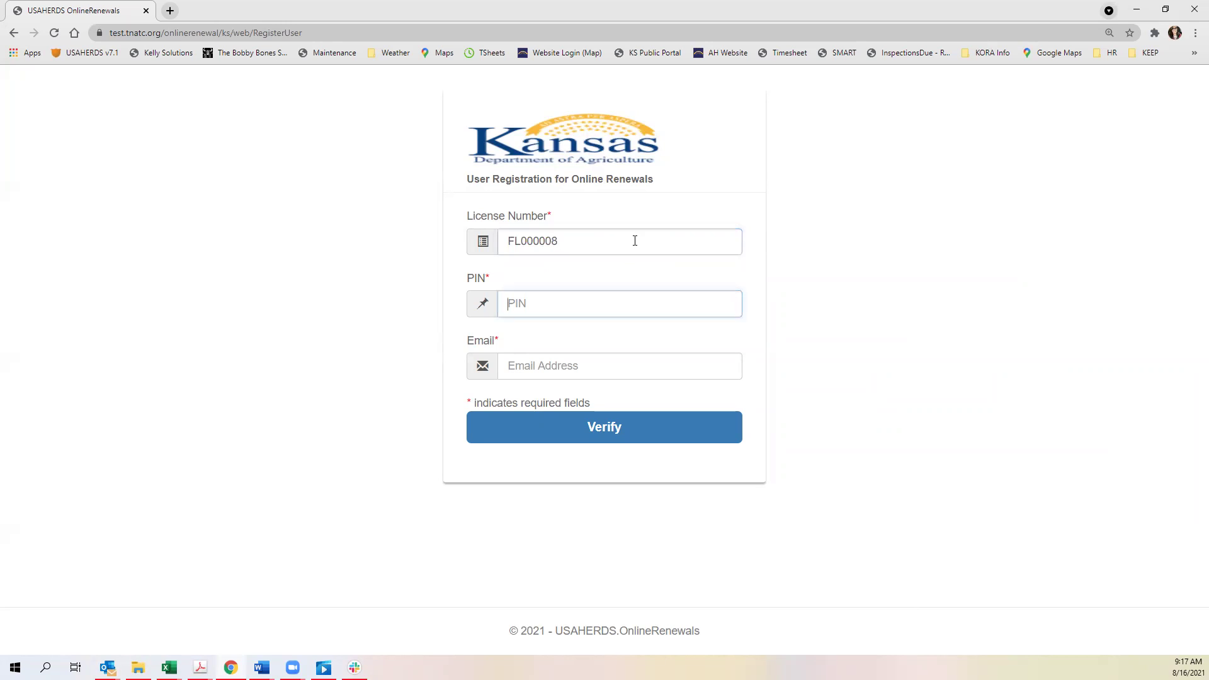
- Enter the PIN from the letter and the contact's email address, then submit for verification
click(531, 324)
click(574, 305)
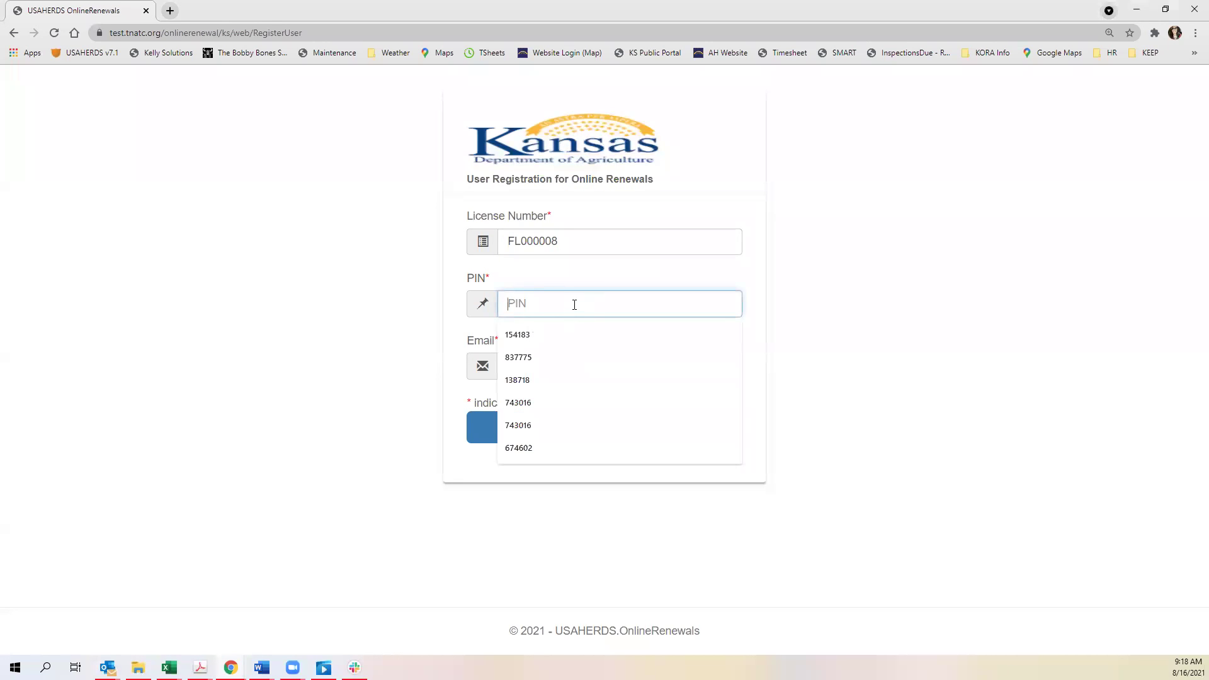
key(Escape)
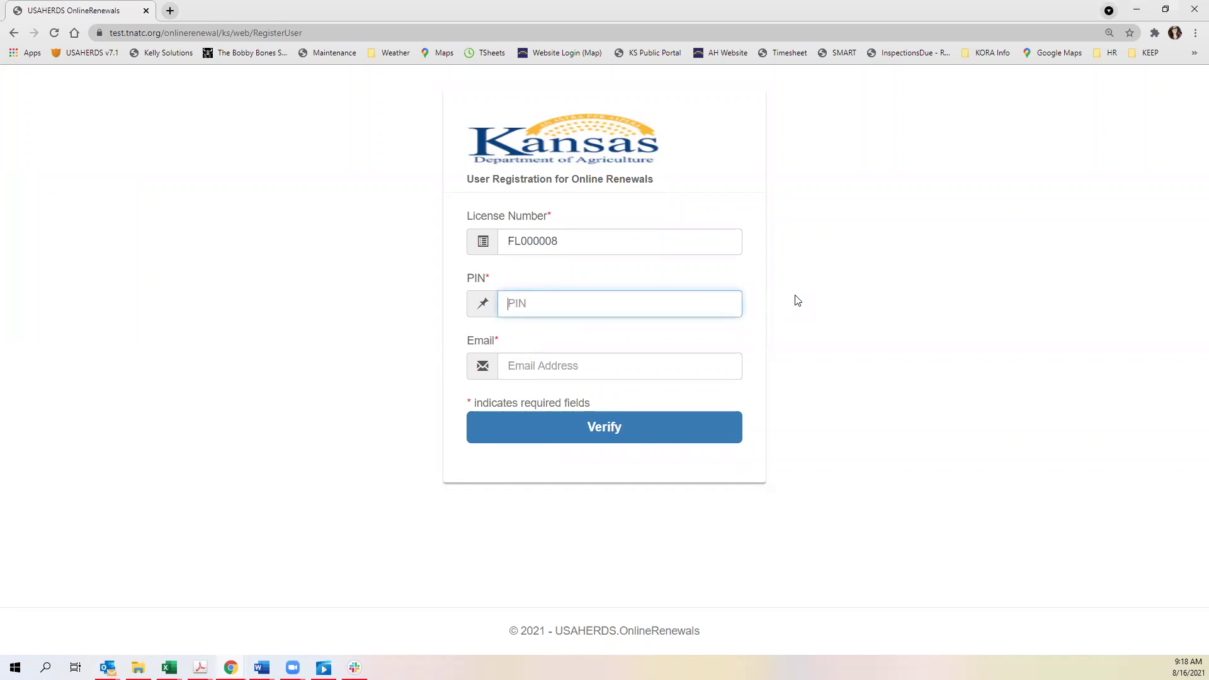
text(416132)
key(Tab)
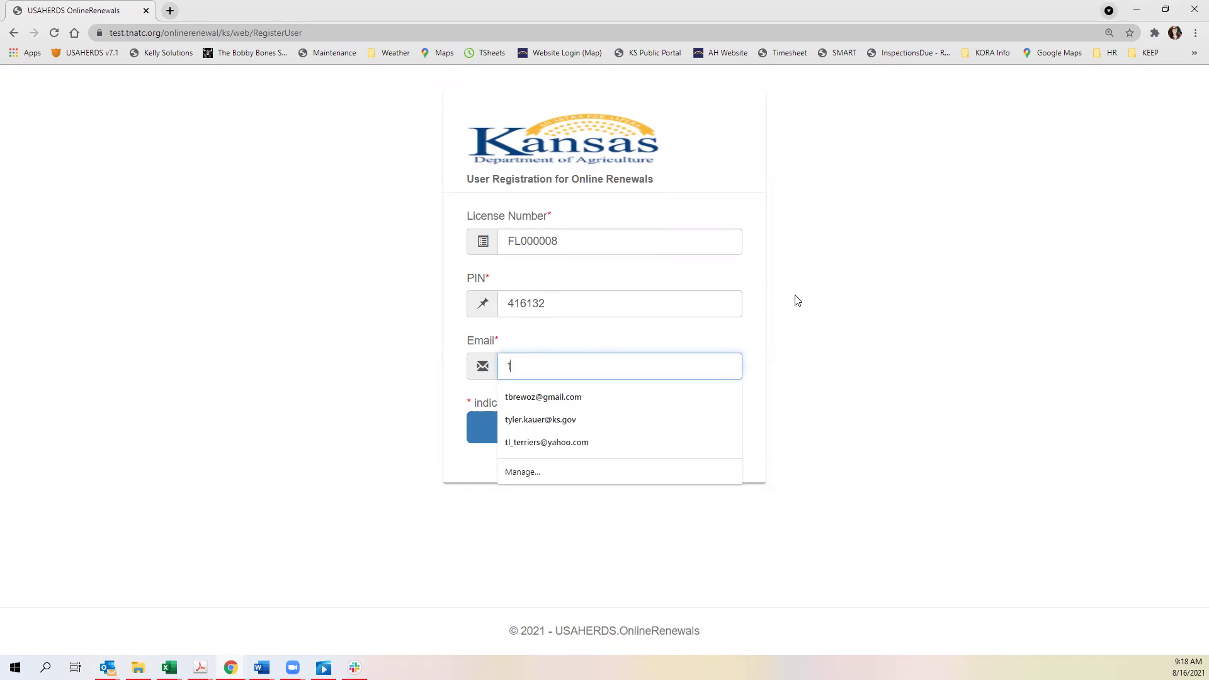
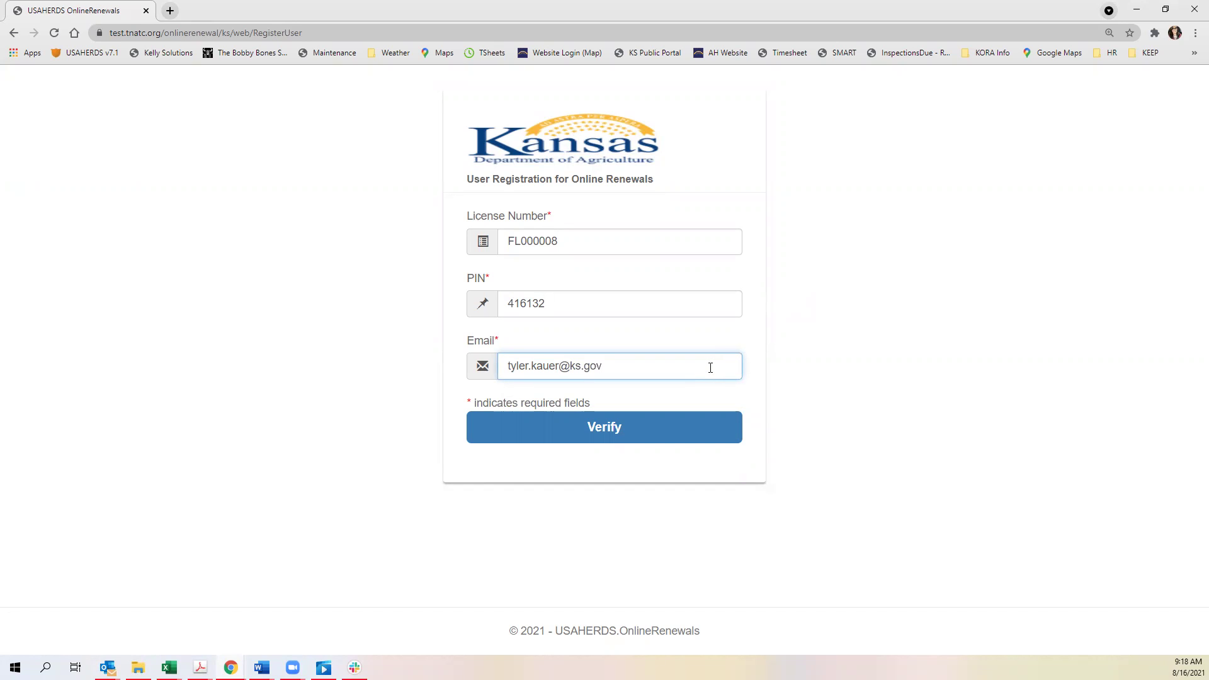
click(615, 427)
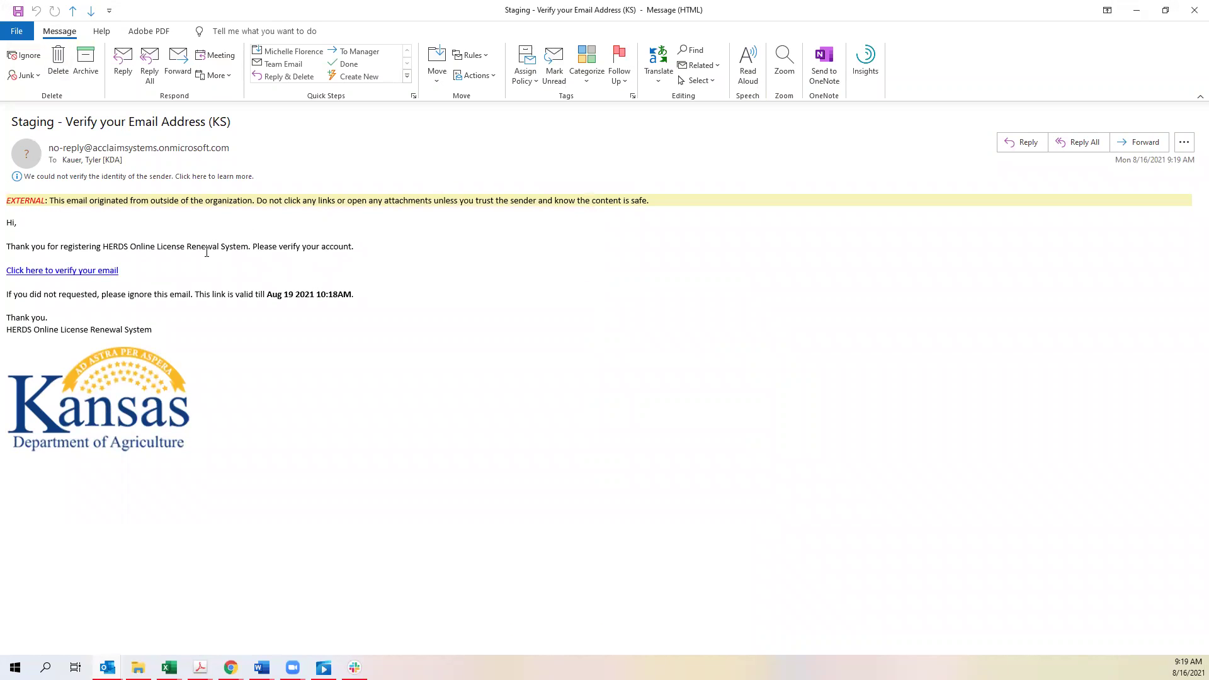
- Follow the 'Click here to verify your email' link in the verification message
click(88, 277)
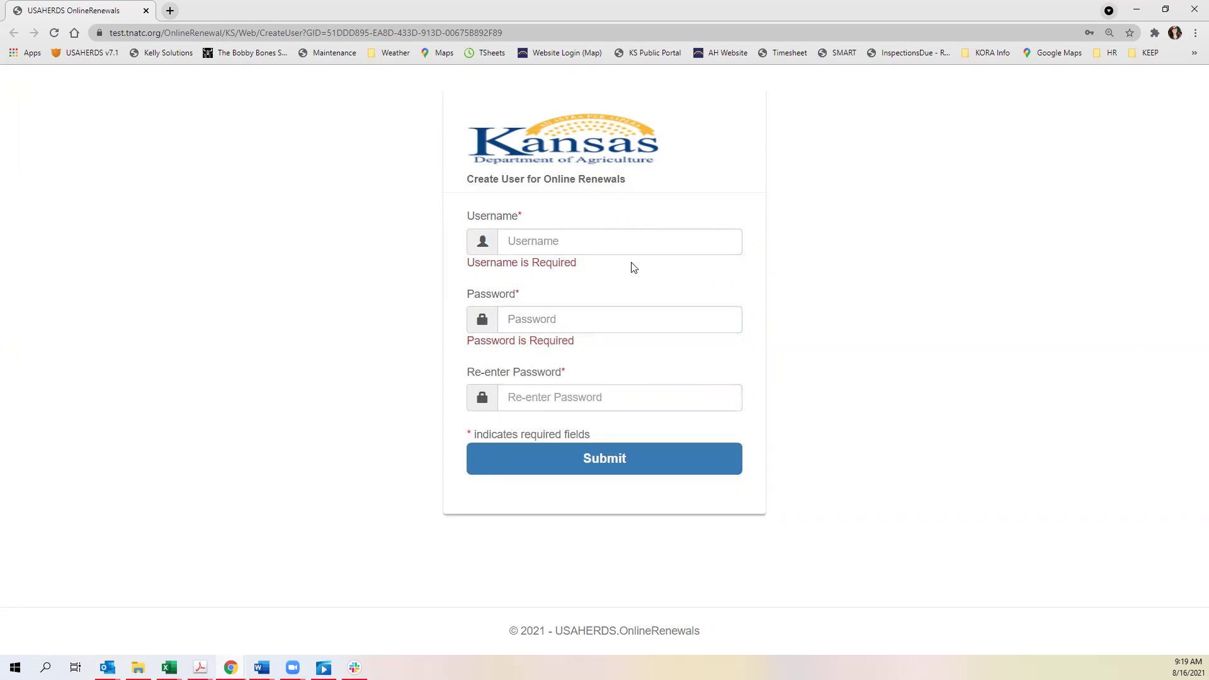
- Create the online renewal user FL000008 with a confirmed password, then go to the login page
click(578, 248)
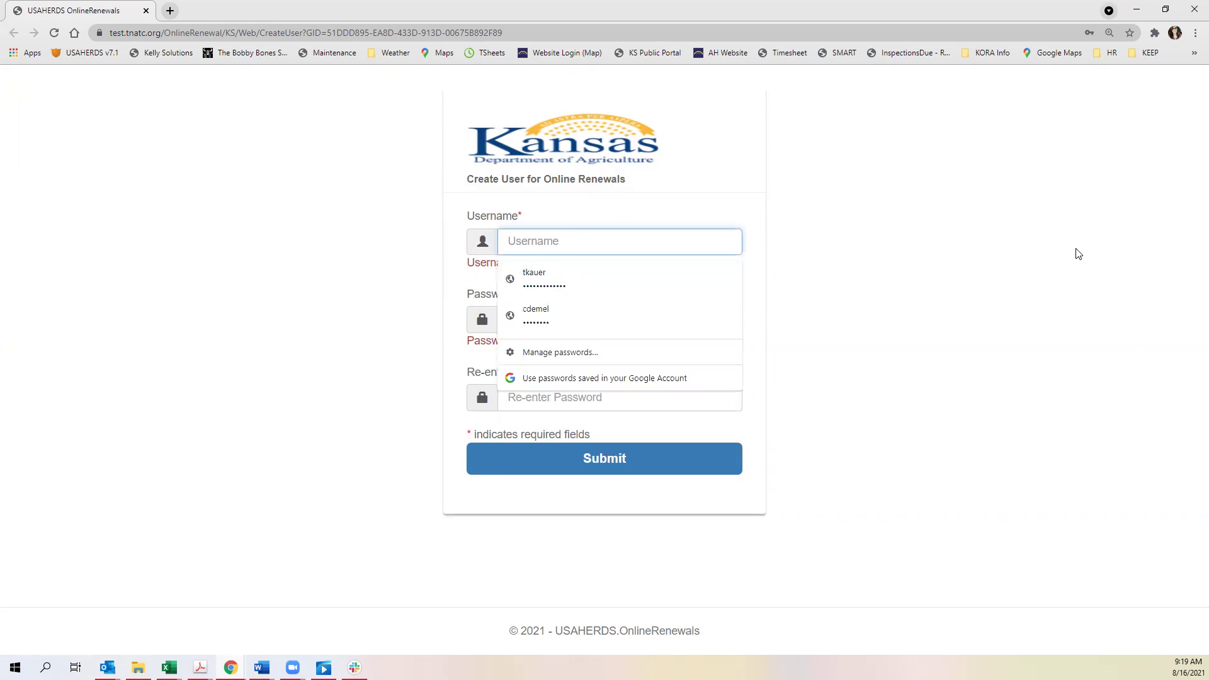
text(FL)
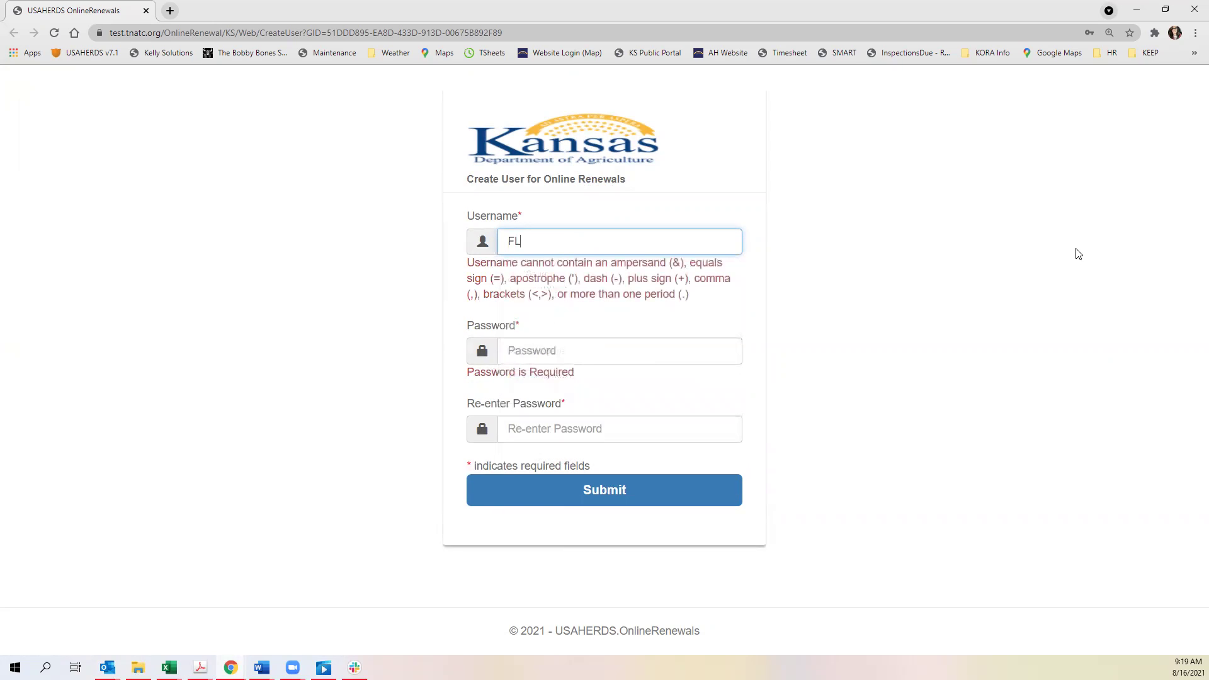
text(000008)
key(Tab)
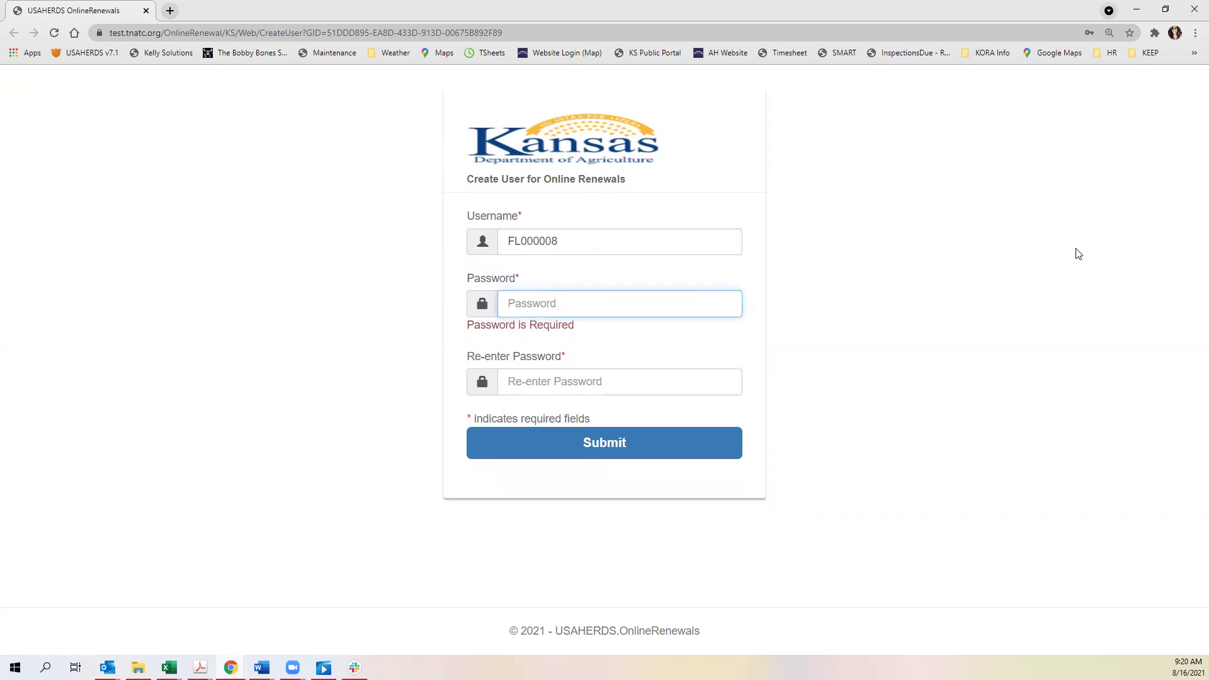
text(**********)
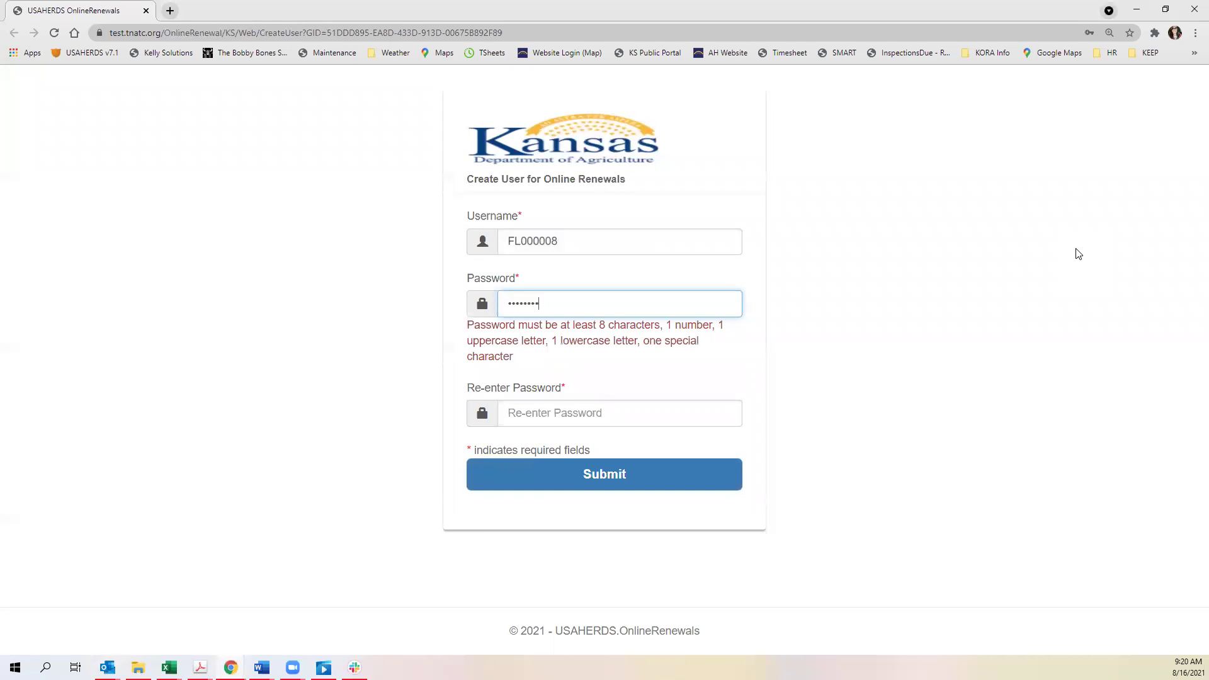
text(***)
key(Tab)
text(********)
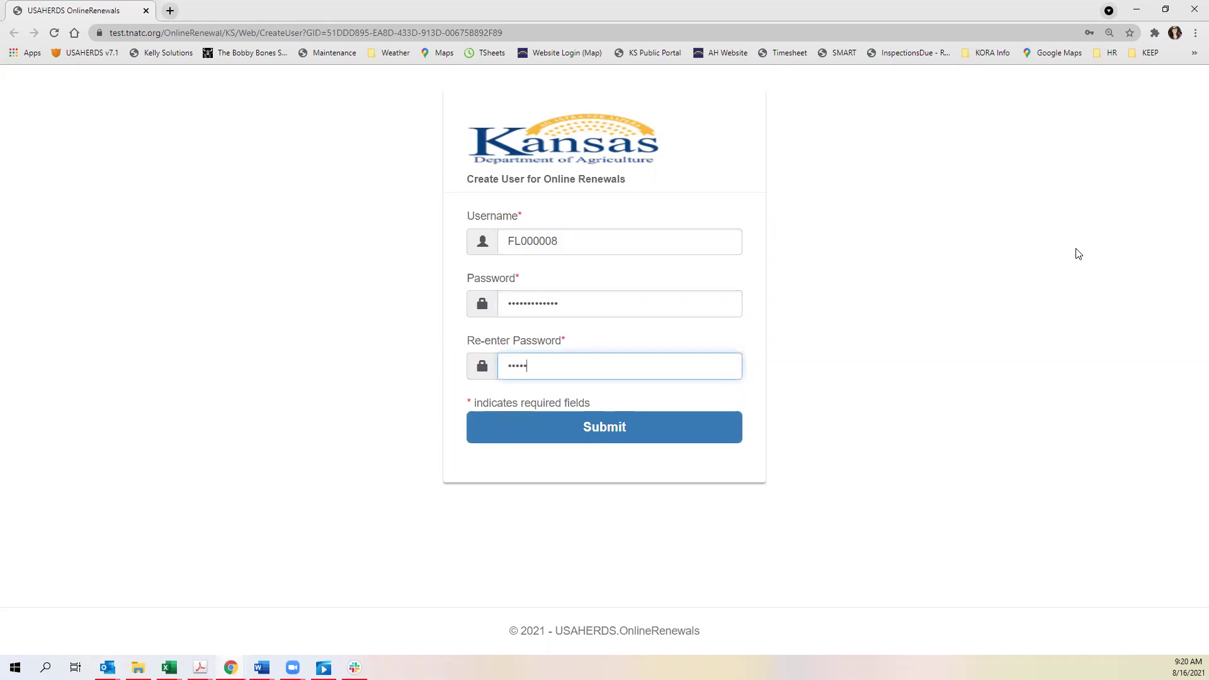
text(*****)
key(Tab)
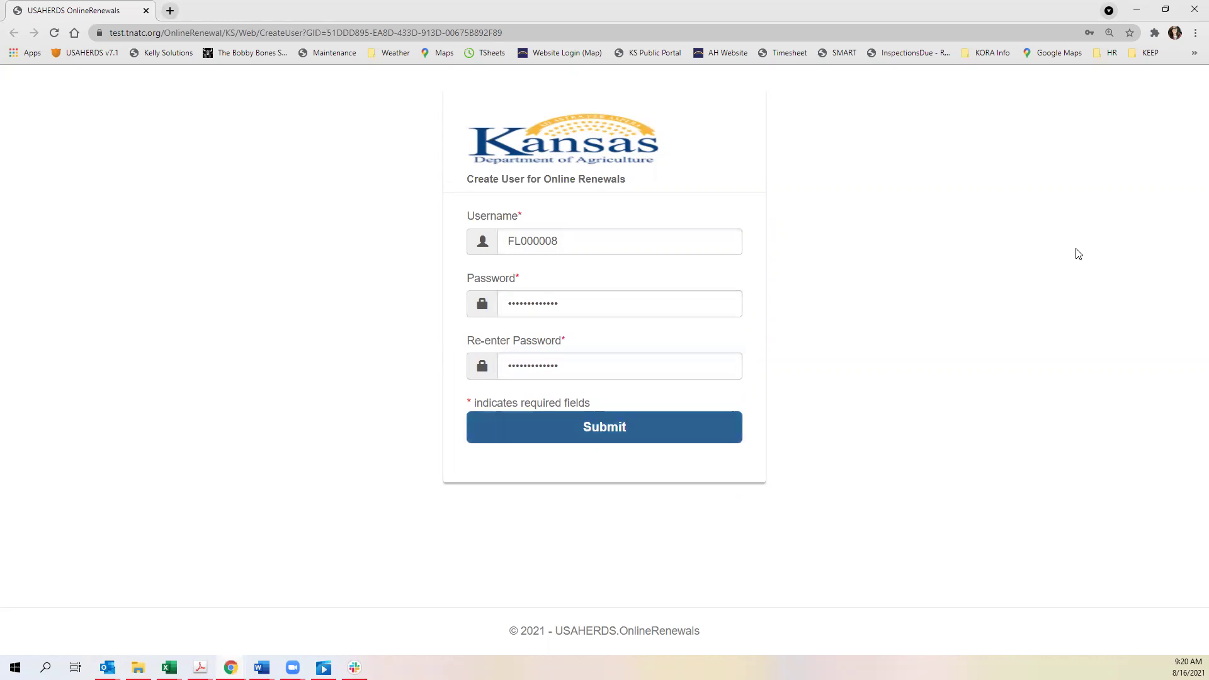
click(635, 415)
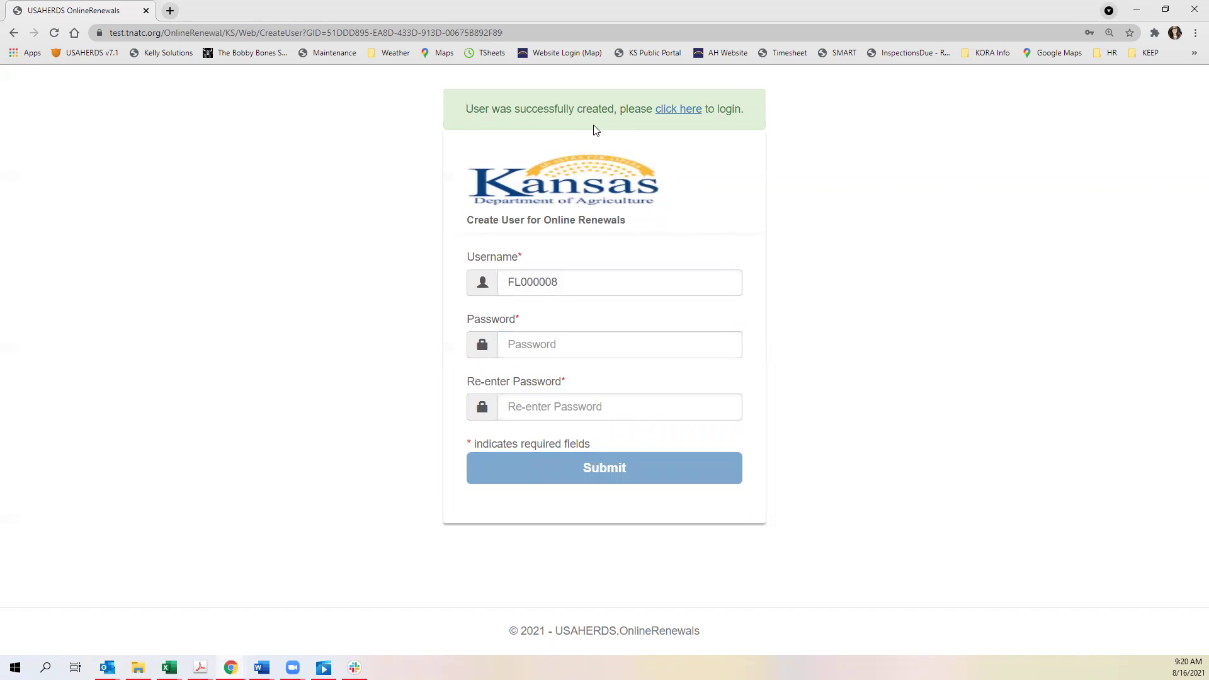
click(691, 119)
double_click(588, 240)
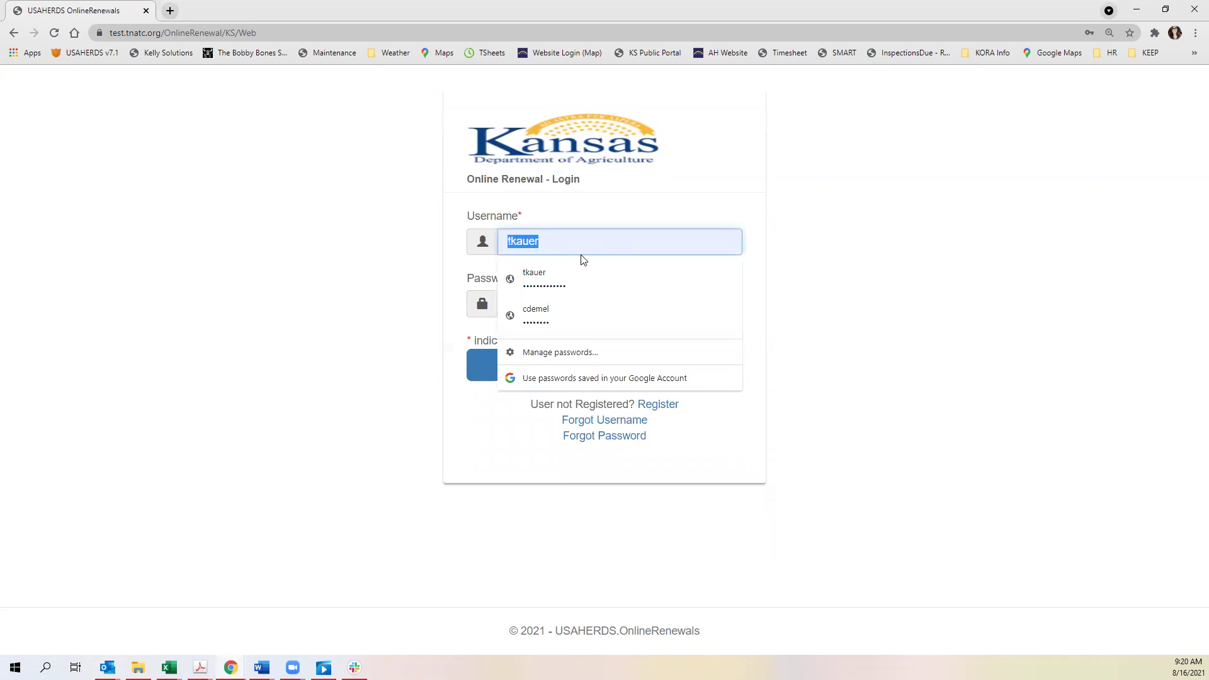
key(BackSpace)
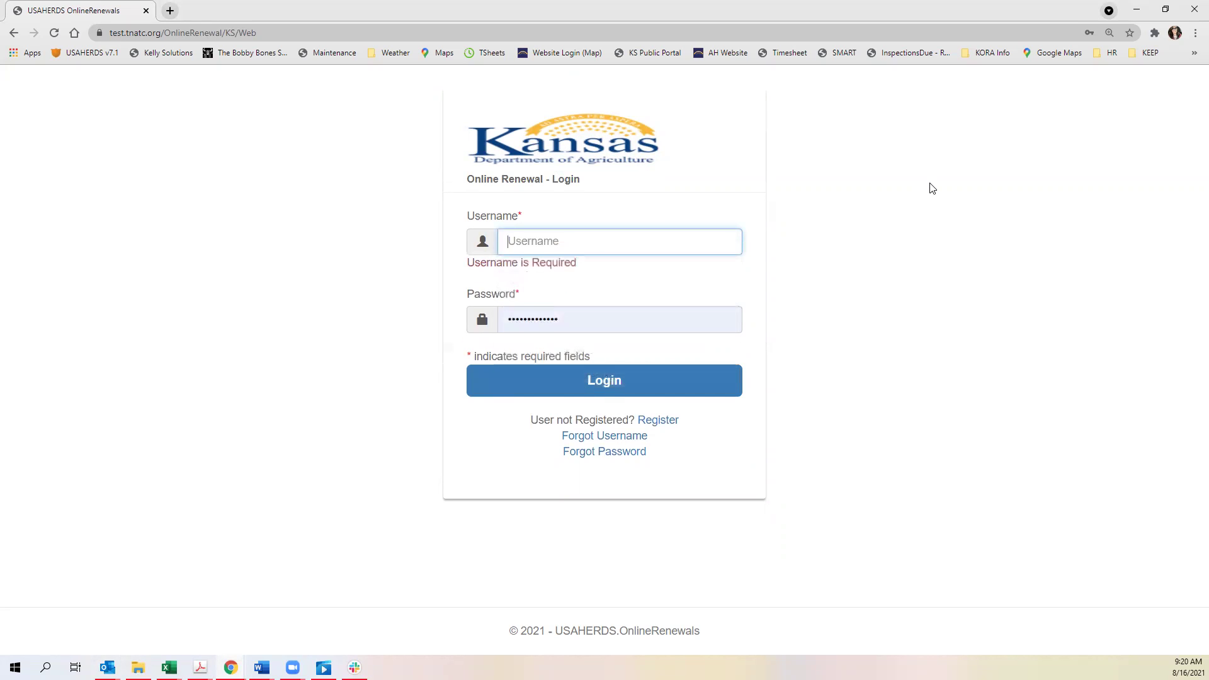
text(F)
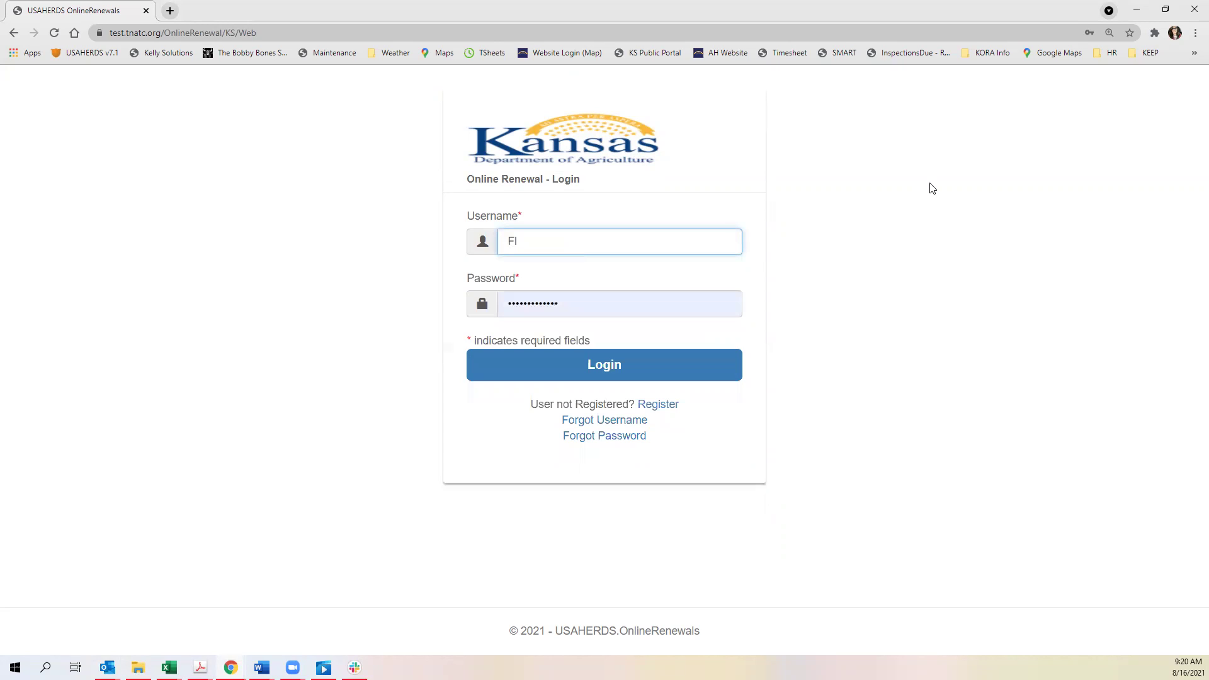
text(L000008)
key(Tab)
text(********)
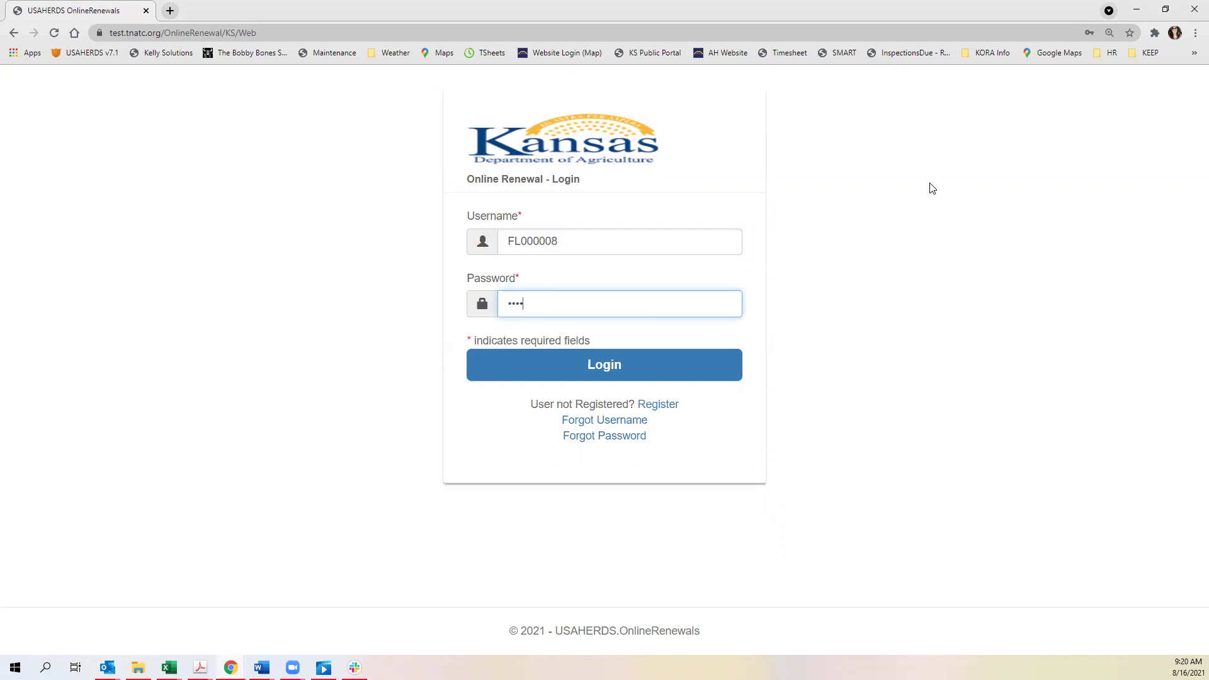
text(*****)
click(612, 364)
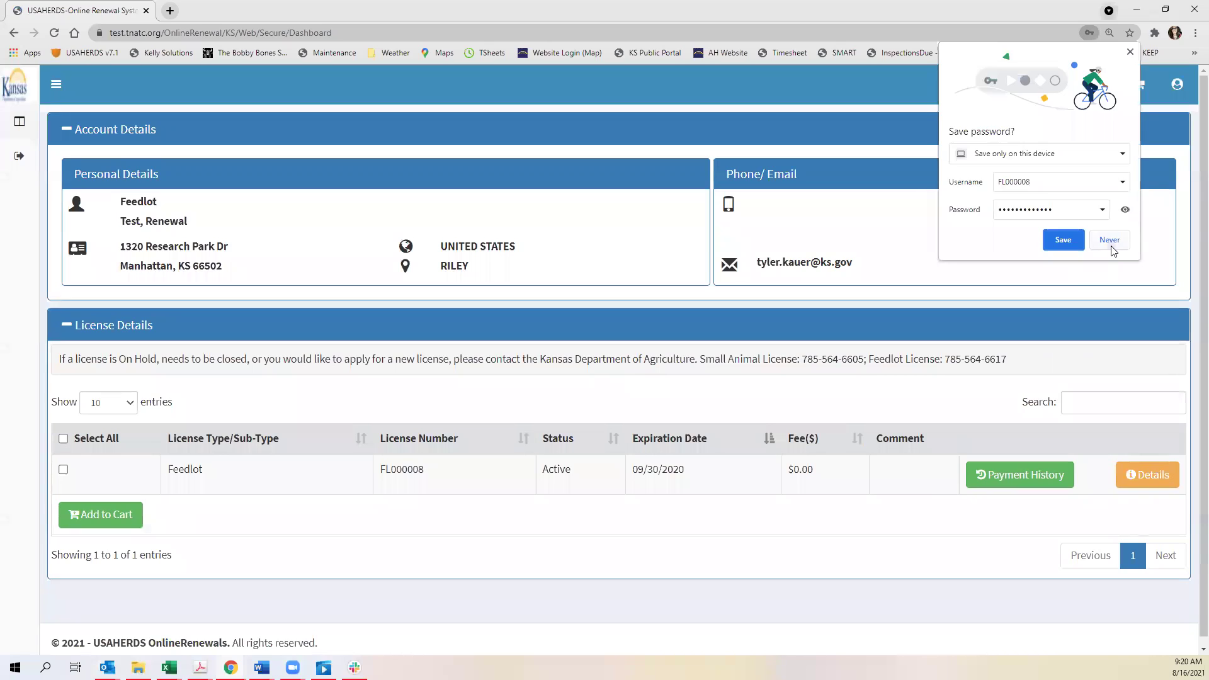
- Decline saving the password, then view and close the Feedlot license's premises and vet details
click(1106, 242)
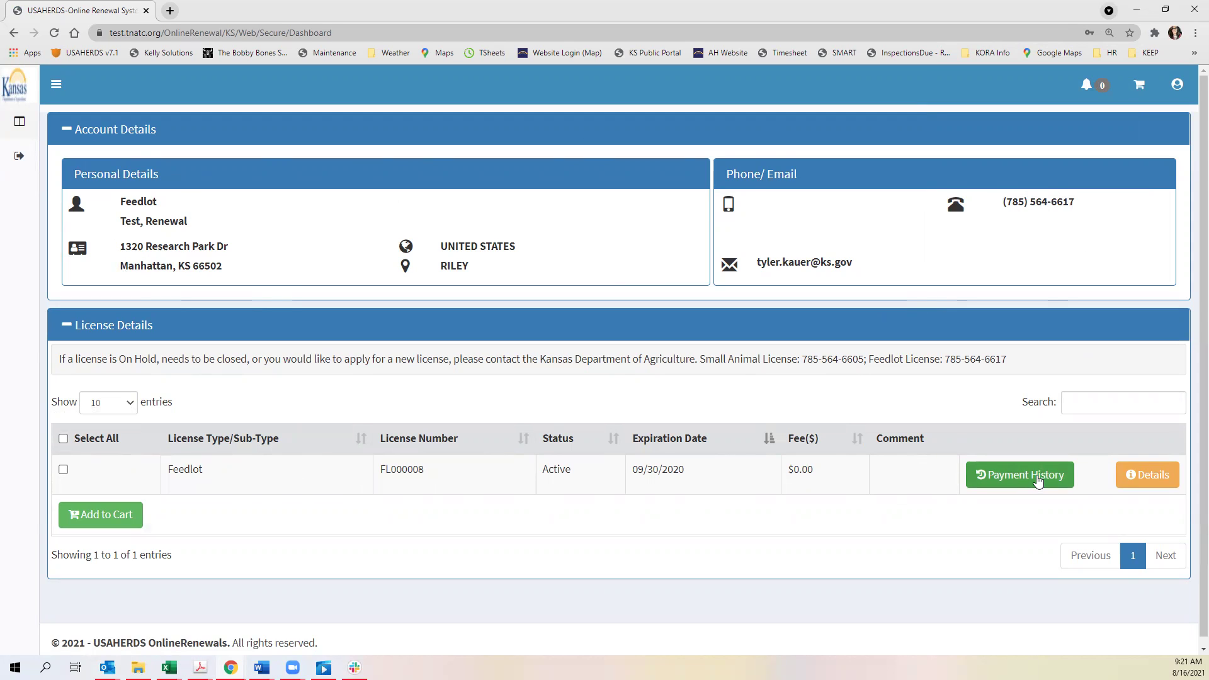
click(1158, 479)
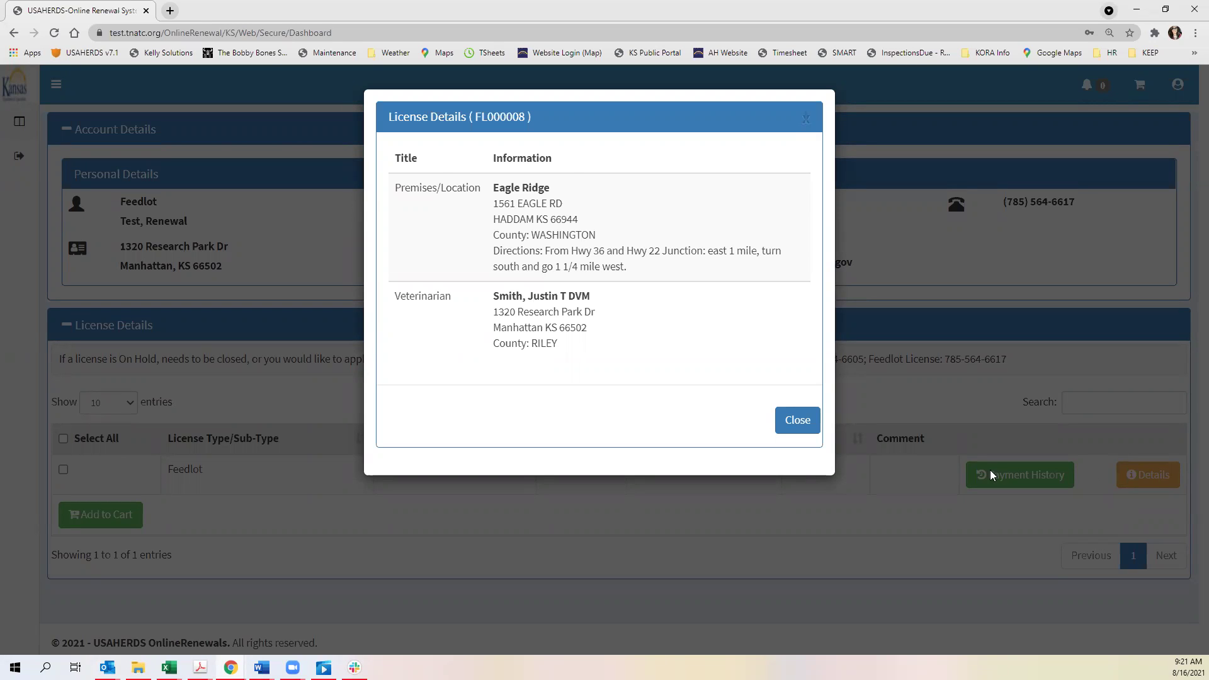
click(817, 430)
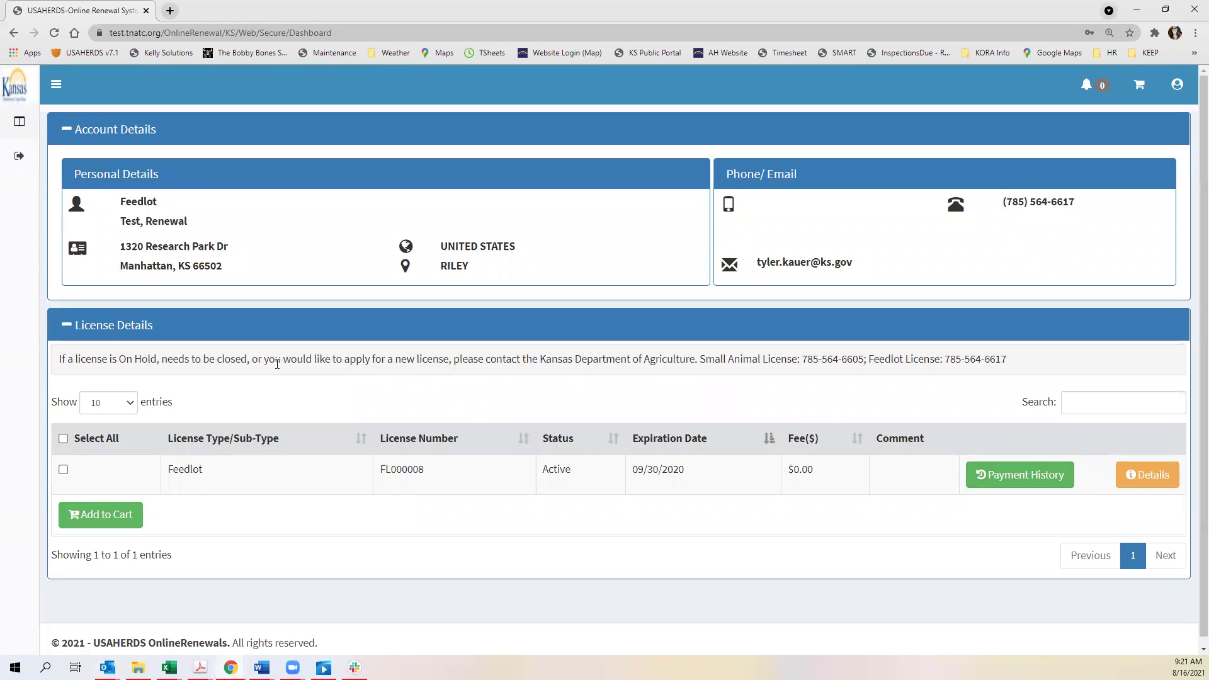
- Select the Feedlot license FL000008 and add it to the cart
click(64, 469)
click(123, 515)
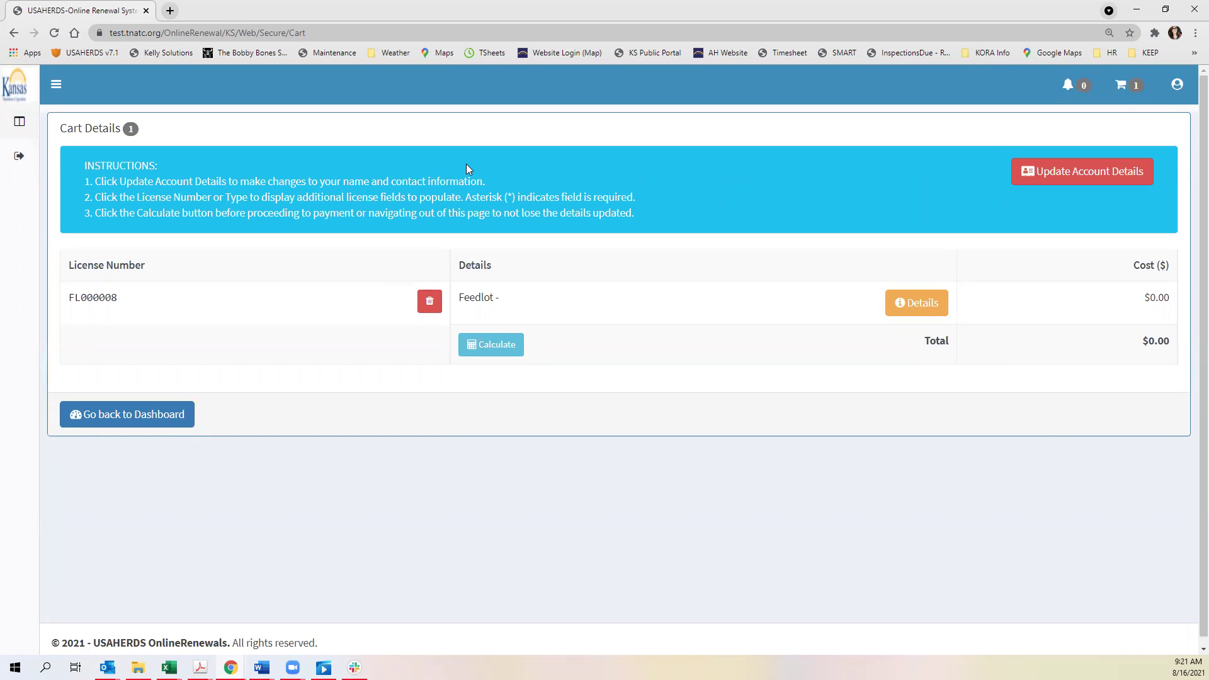
click(1088, 163)
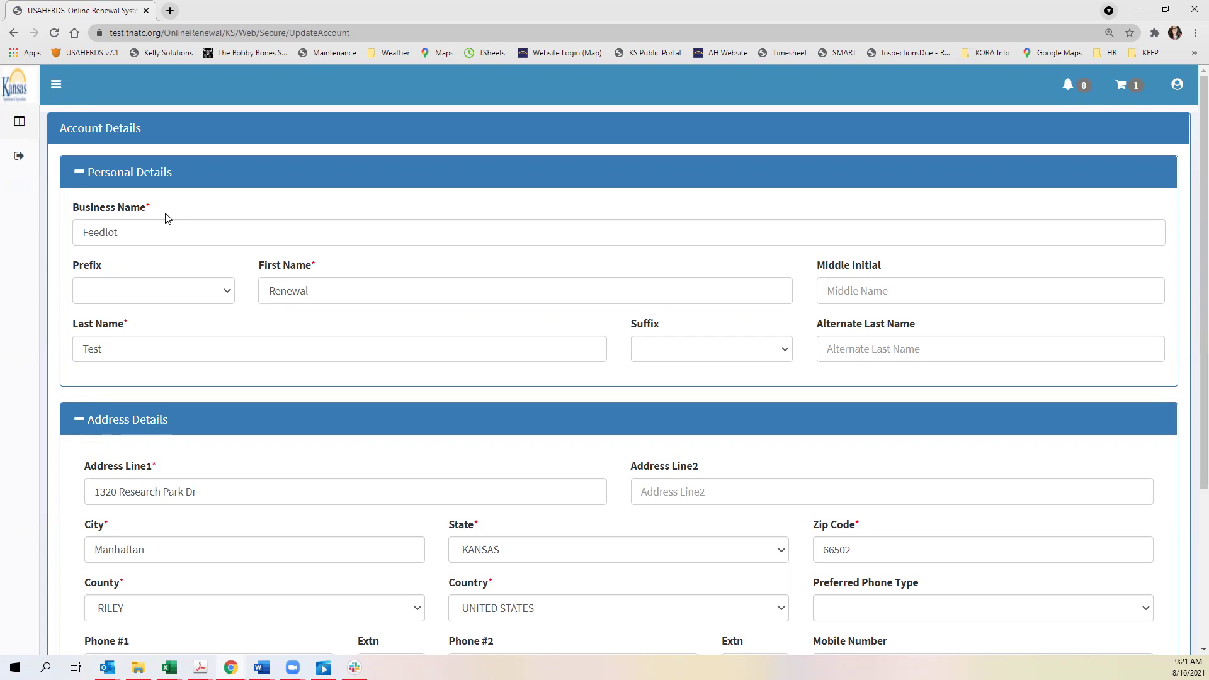
click(164, 229)
scroll(424, 221, down, 2)
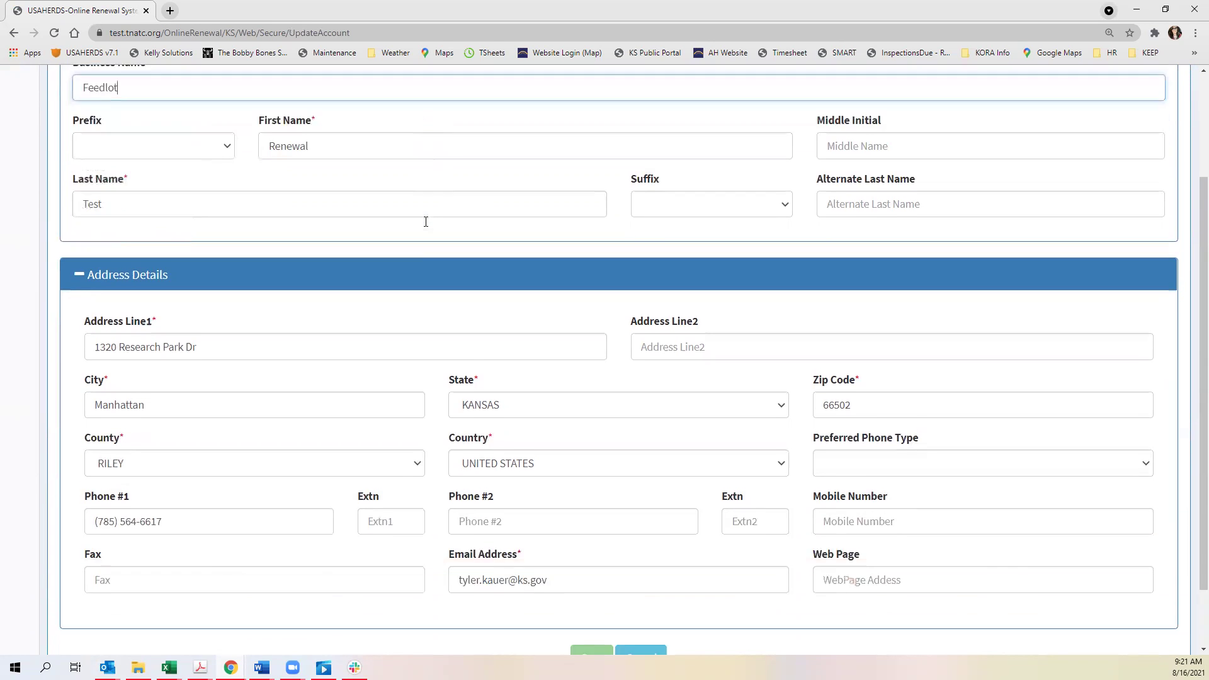
scroll(426, 221, down, 1)
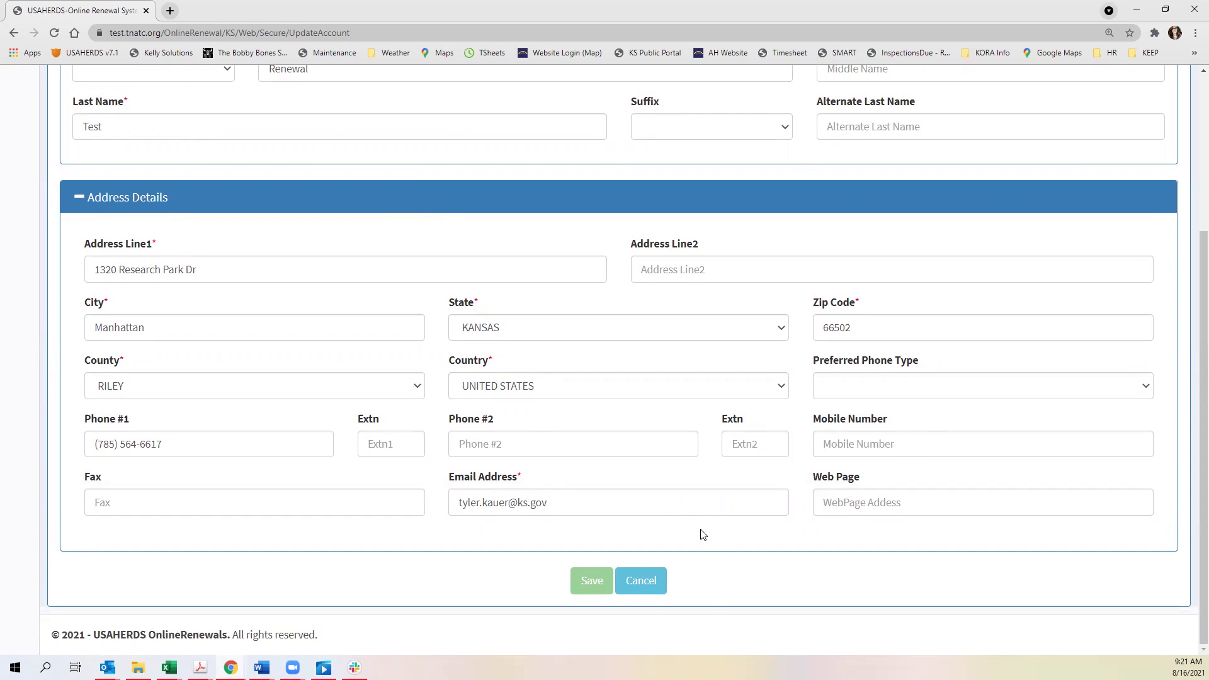
click(647, 588)
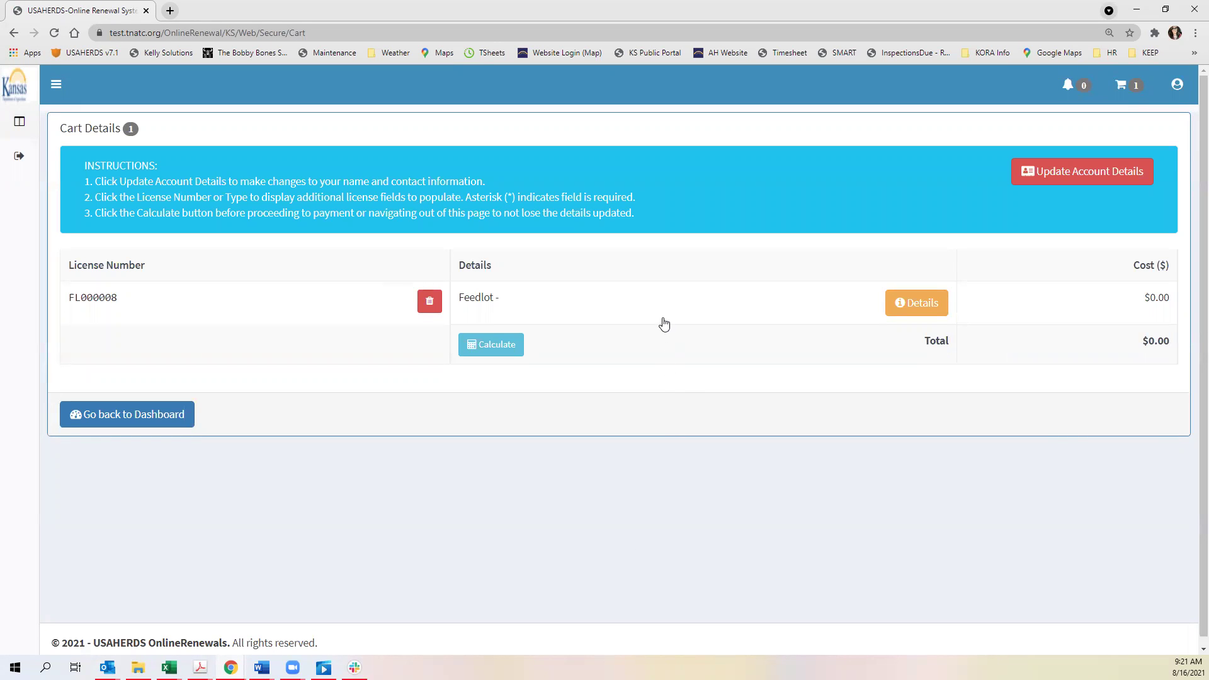
- Expand FL000008 and enter 500 as the Cattle Dairy quantity
click(104, 300)
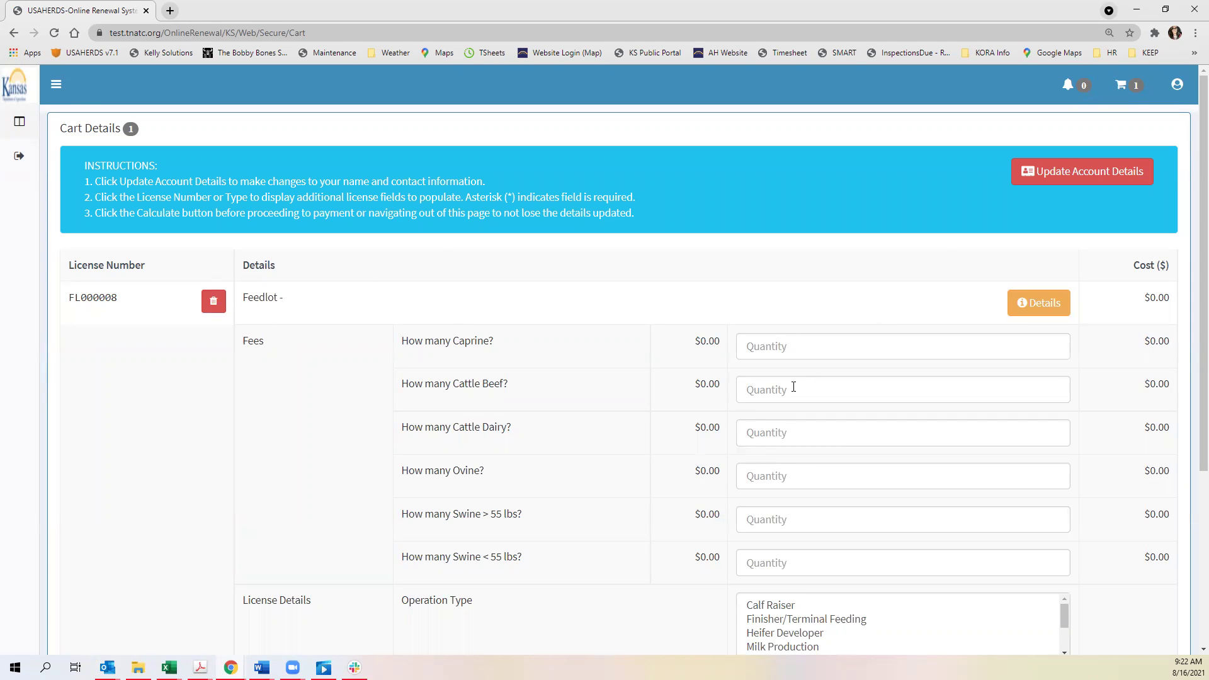
scroll(794, 387, down, 1)
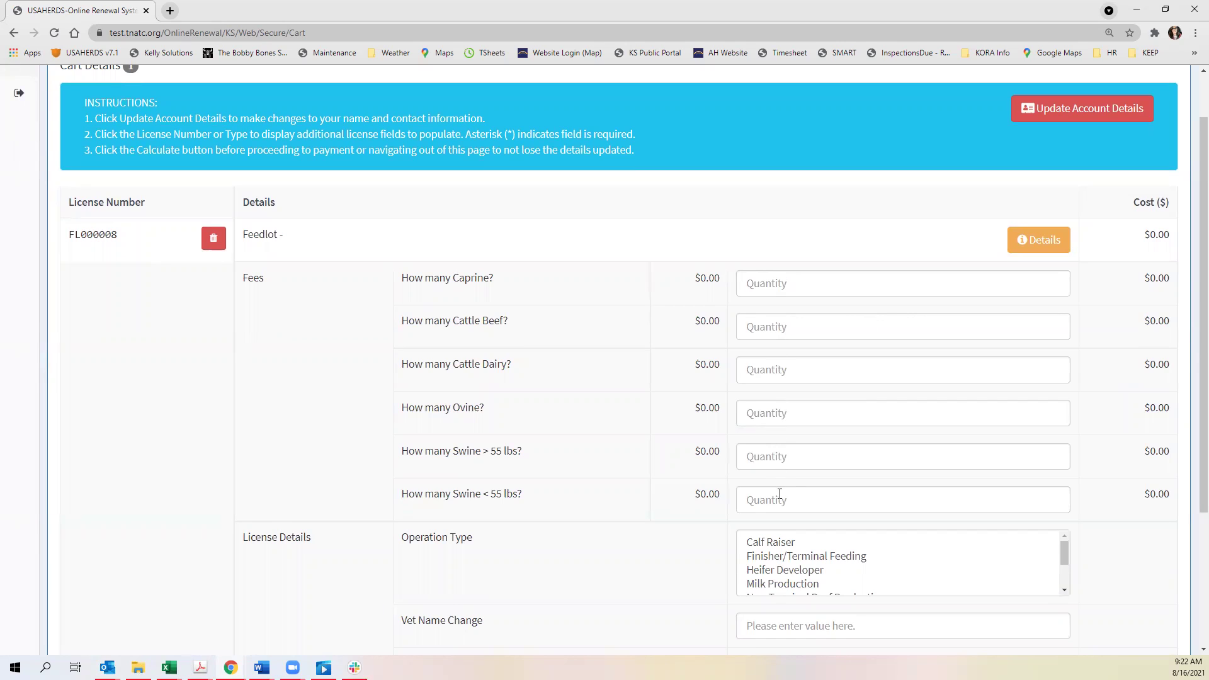
click(780, 374)
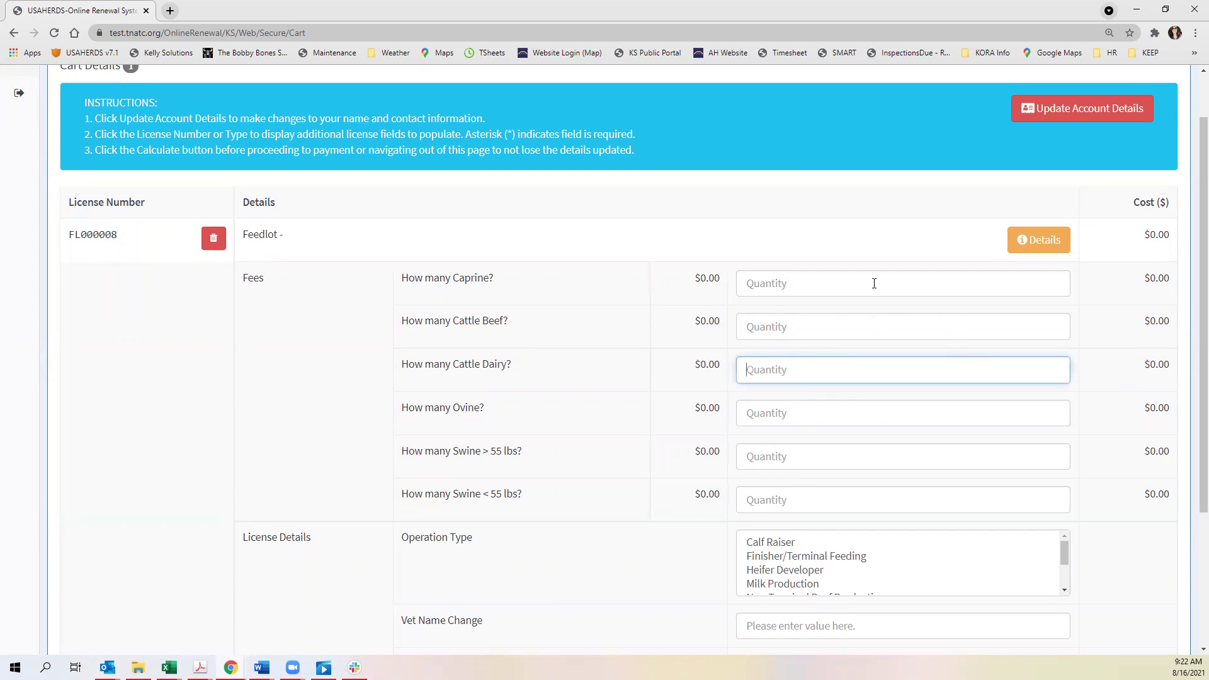
text(500)
click(947, 466)
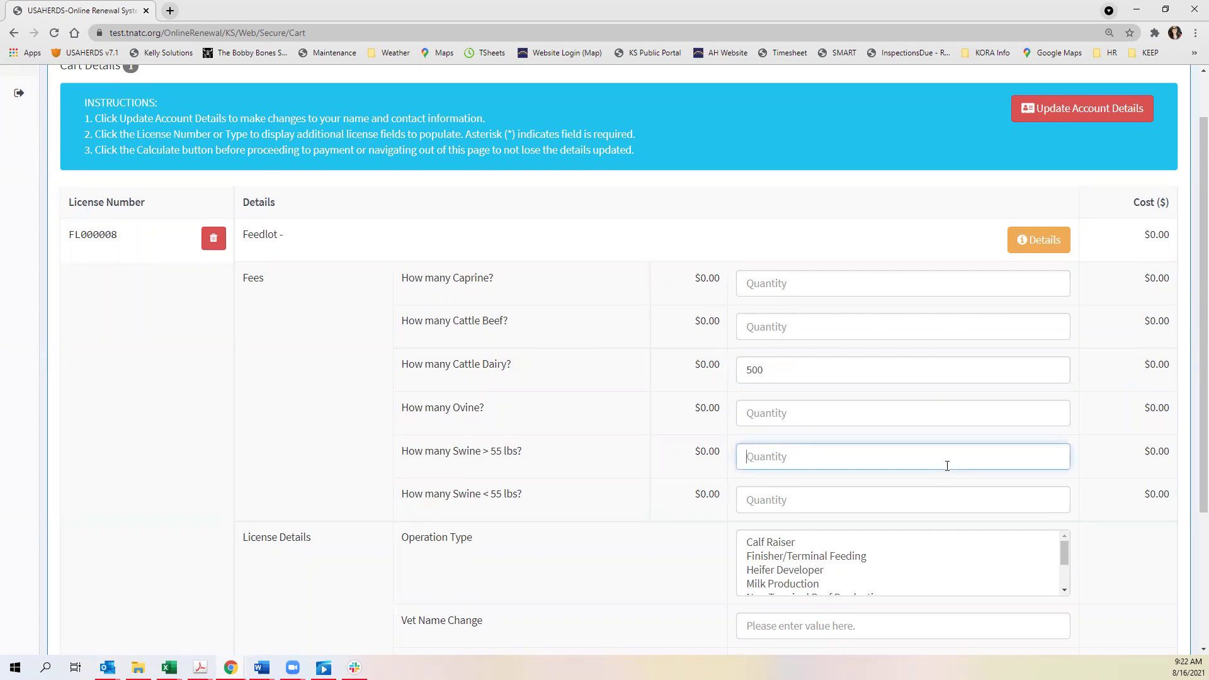
- Set the Operation Type to Milk Production and check the Vet Name Change entry
scroll(1041, 510, down, 1)
scroll(857, 505, down, 1)
scroll(856, 478, up, 1)
scroll(724, 479, down, 1)
click(764, 460)
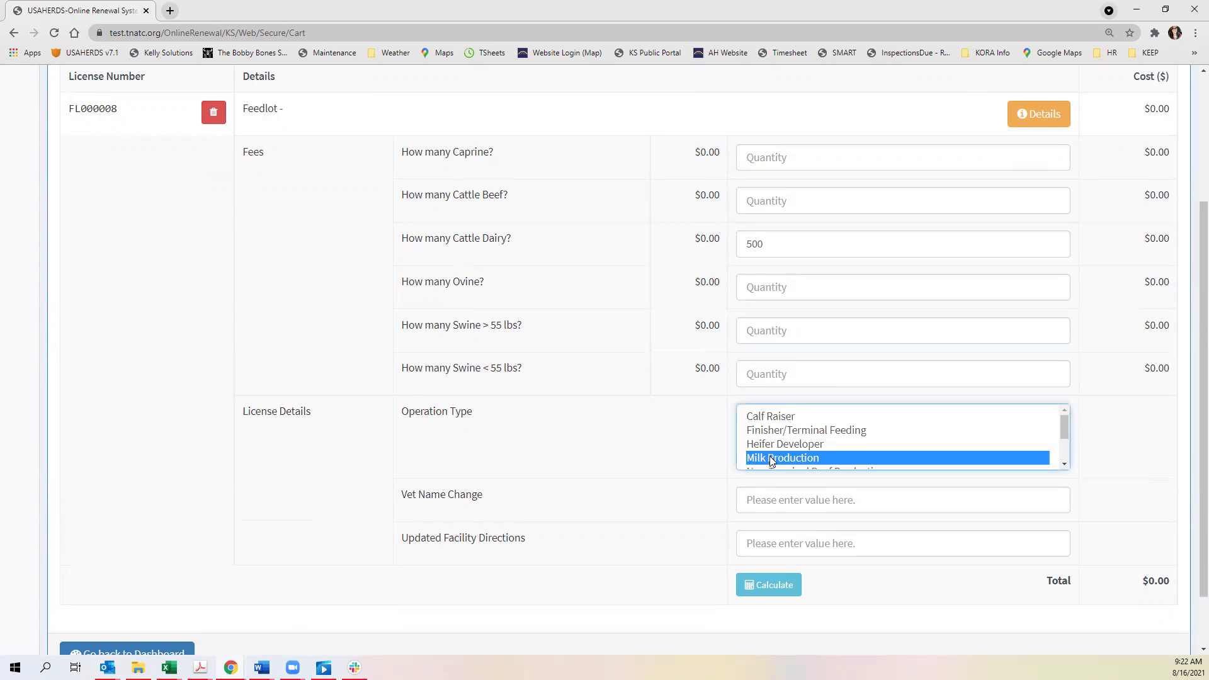
click(836, 498)
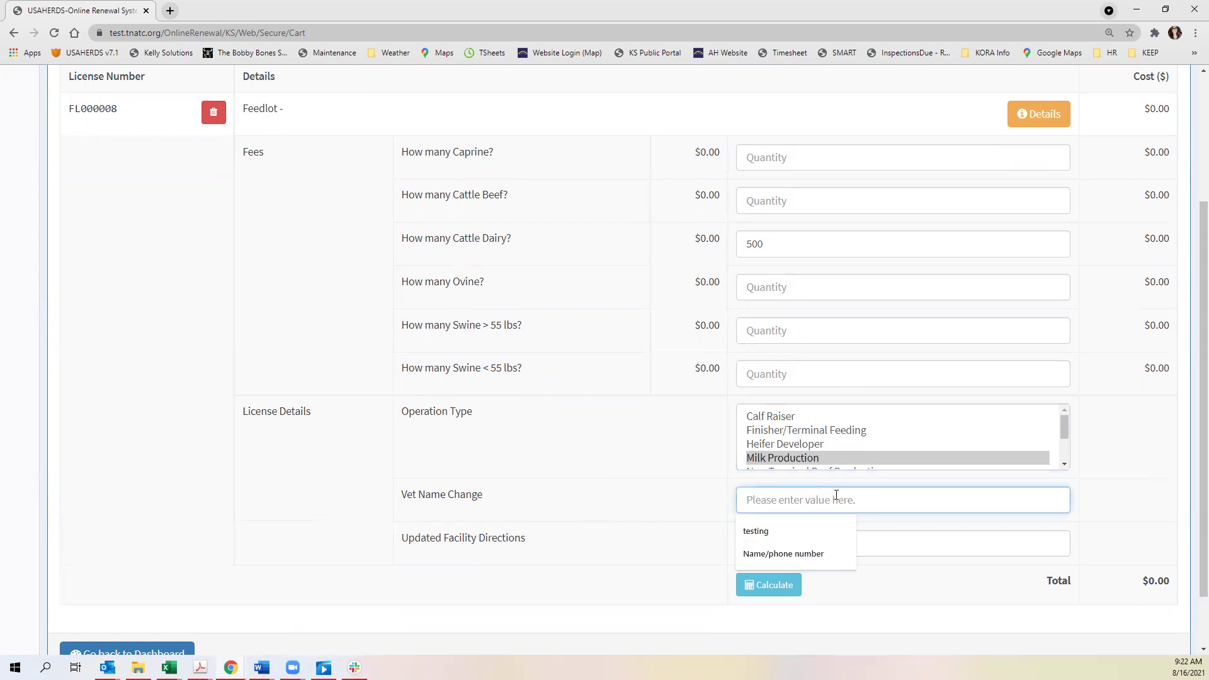
click(677, 504)
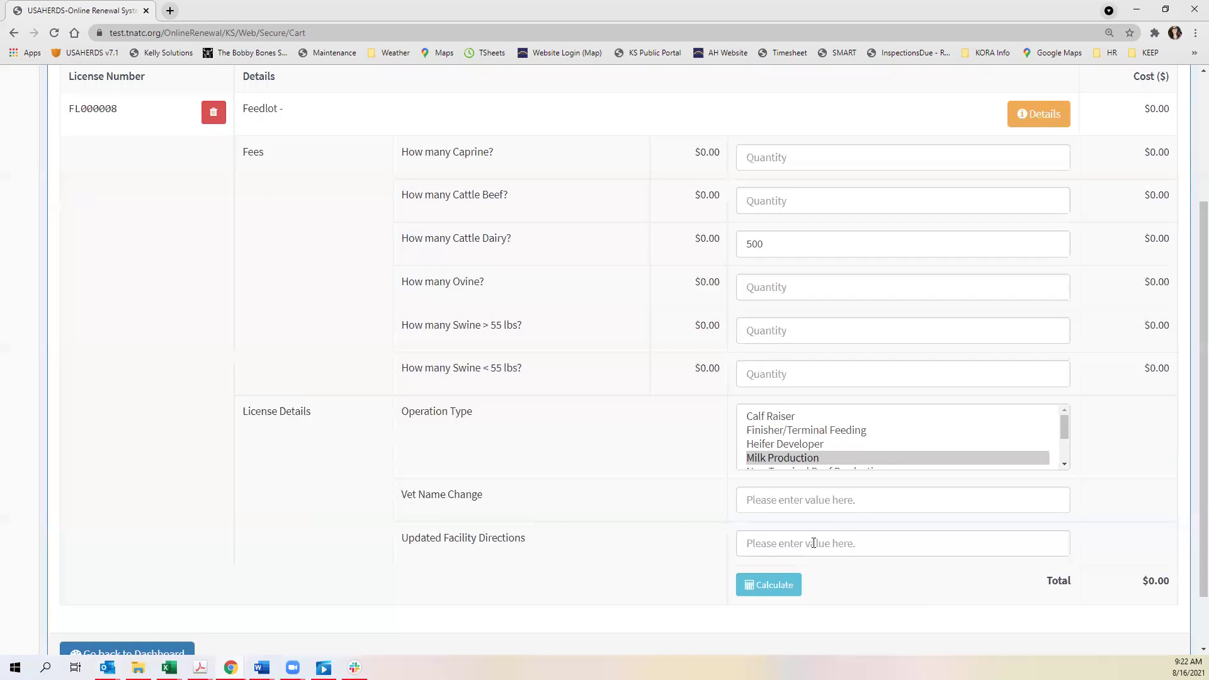
- Calculate the $75.00 renewal total and proceed to the online invoice for payment
click(764, 590)
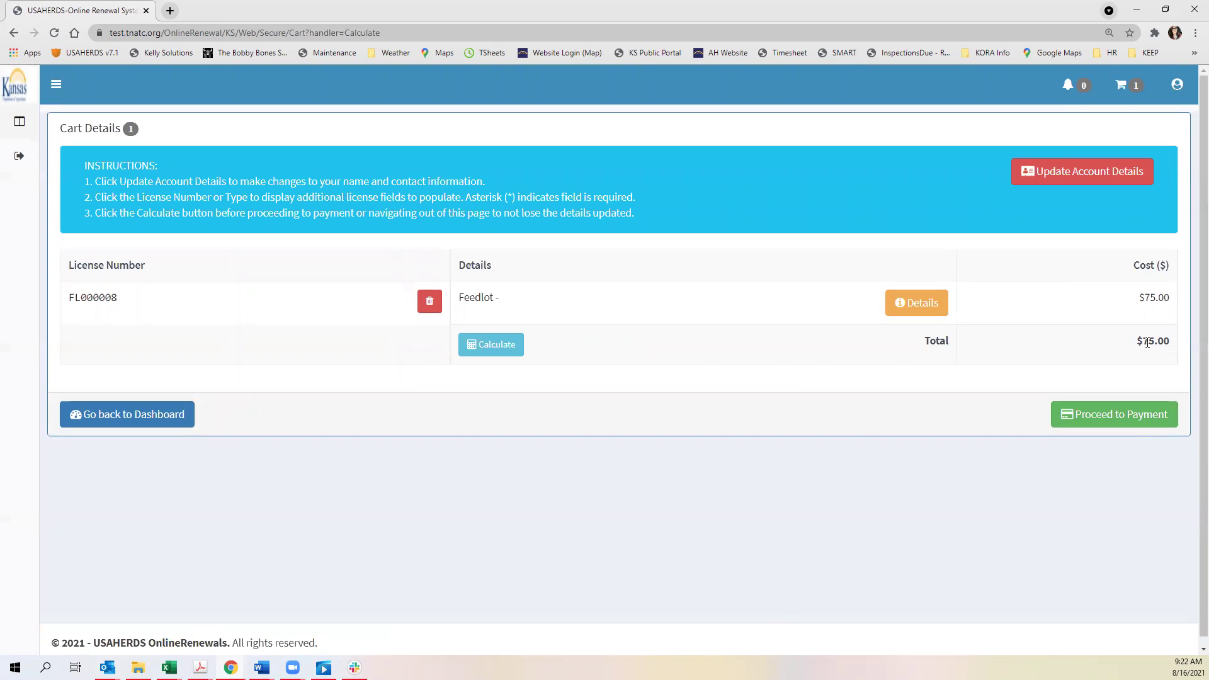
click(1081, 416)
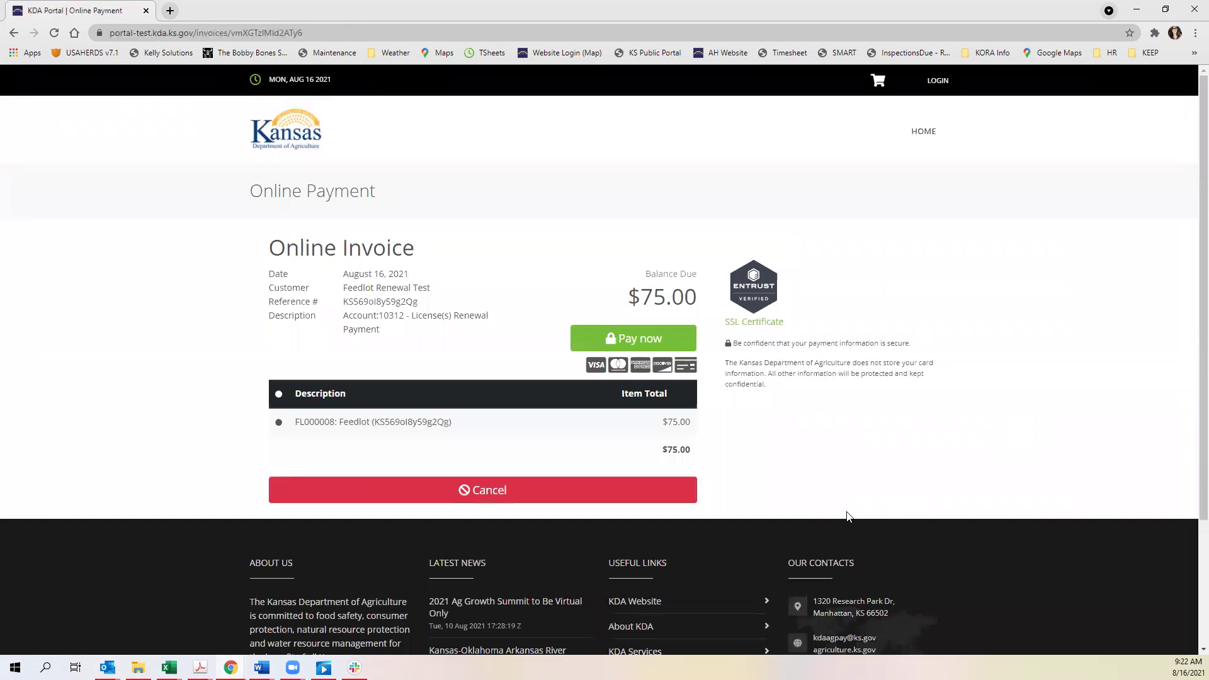
- Pay the $75.00 invoice with a debit/credit card, entering the card number and submitting the payment
click(641, 347)
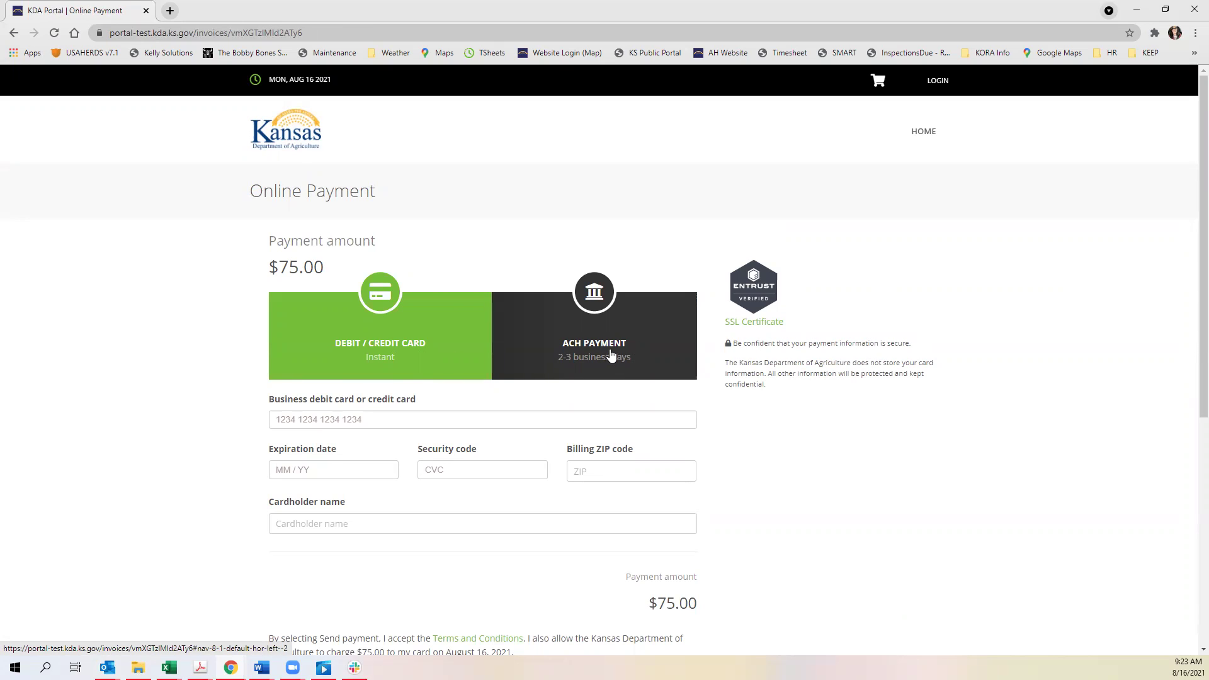
click(296, 420)
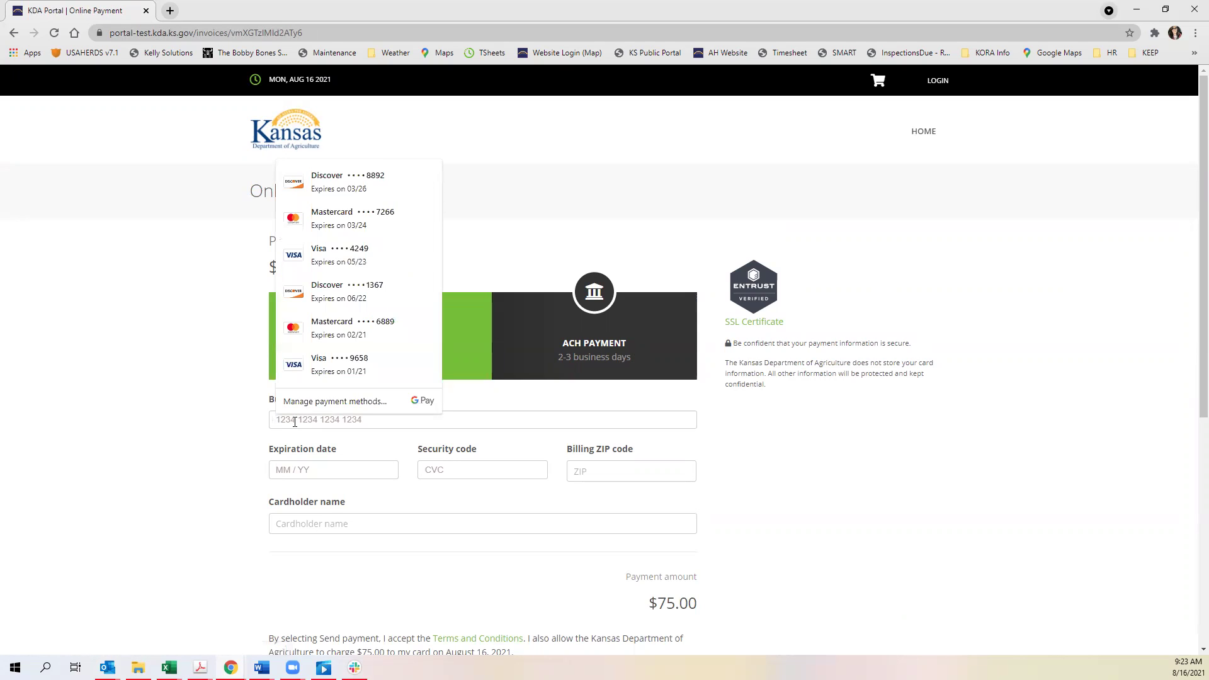
key(Escape)
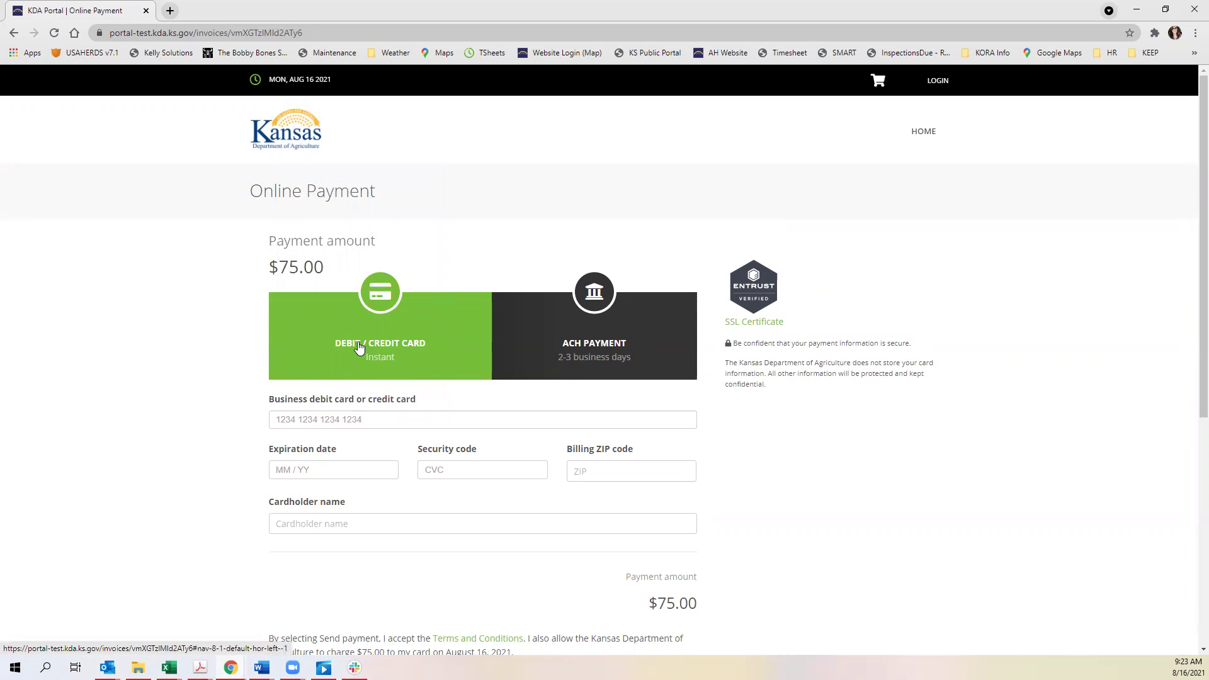
text(4111 1111 1111 1111)
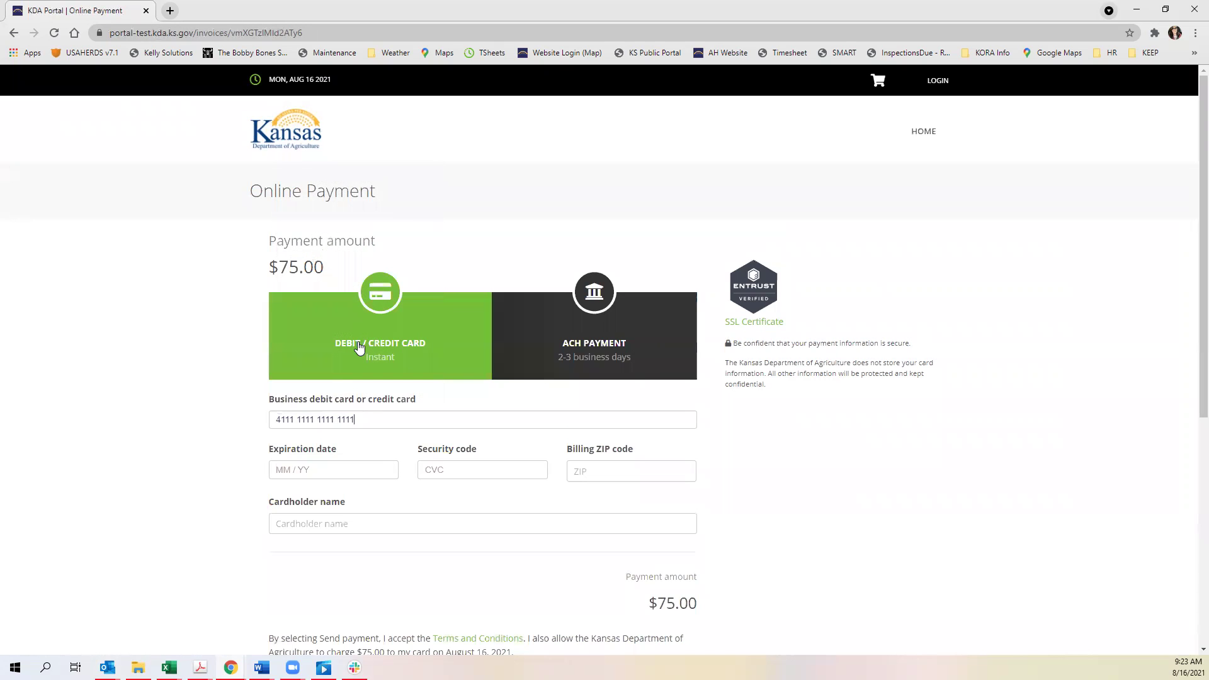
scroll(715, 437, down, 2)
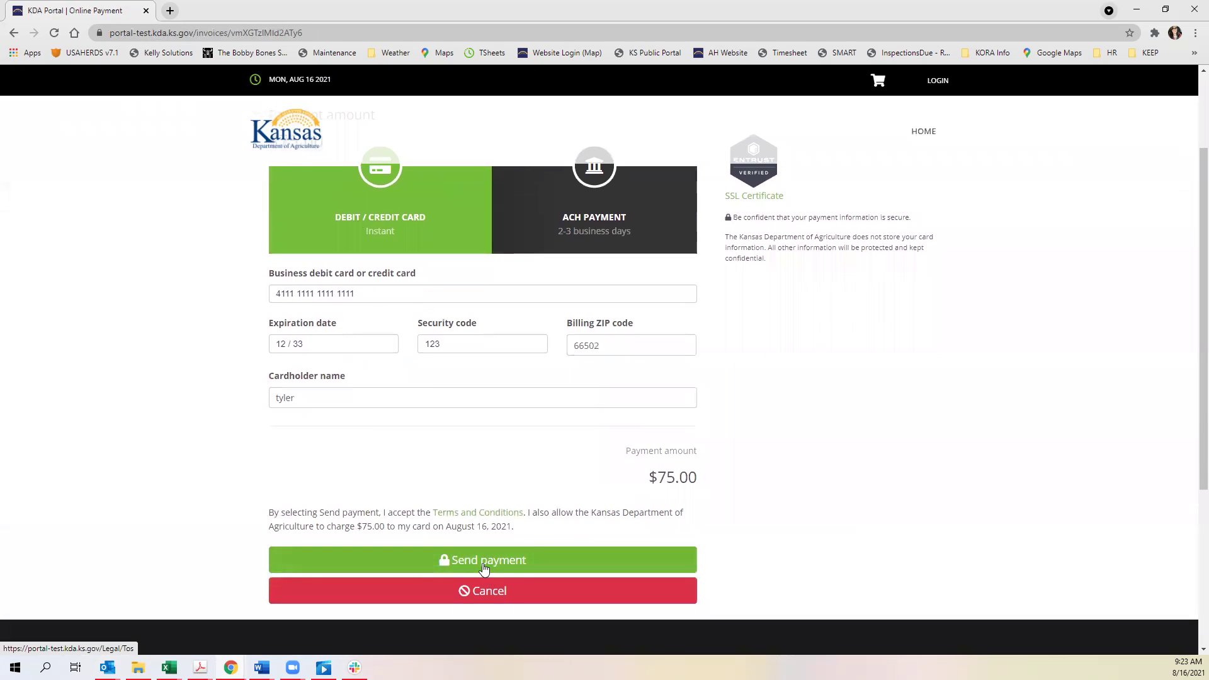
click(484, 567)
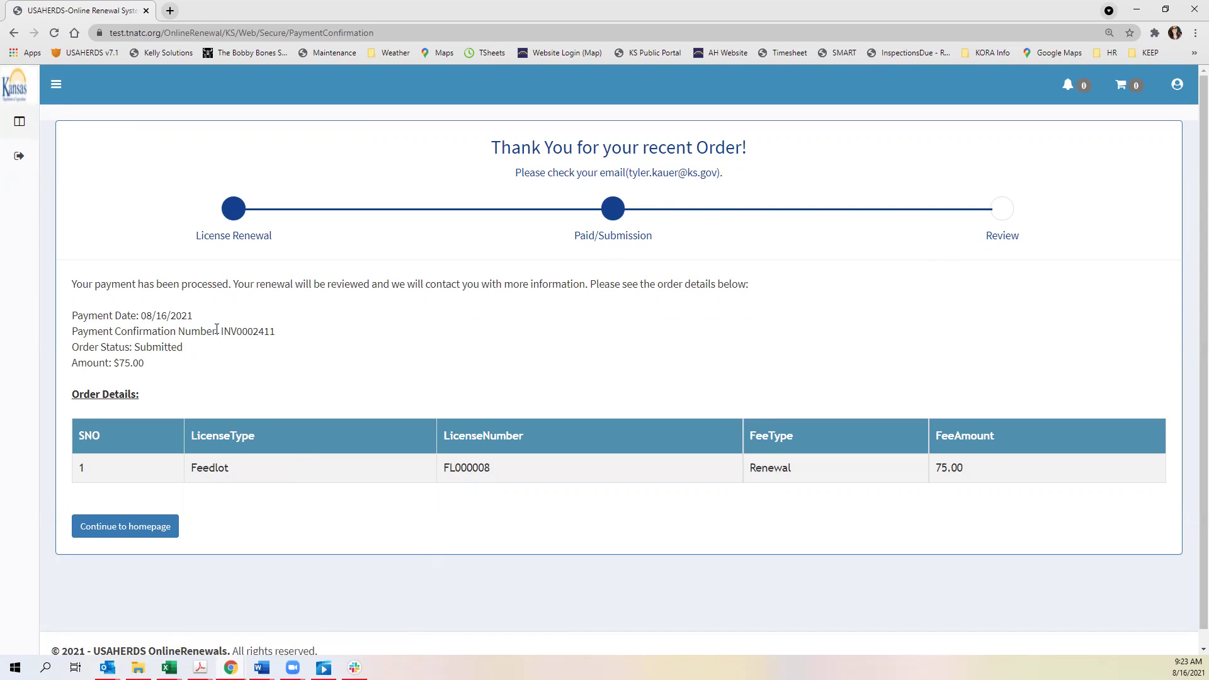
drag(220, 333, 275, 334)
click(280, 335)
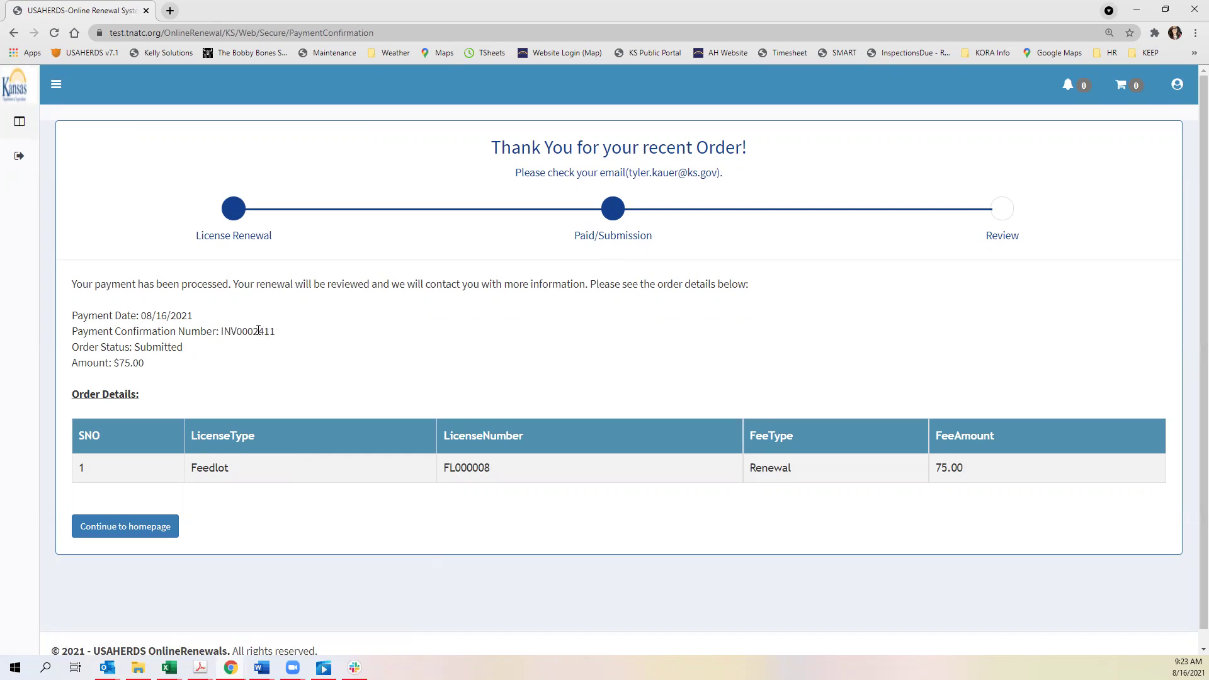